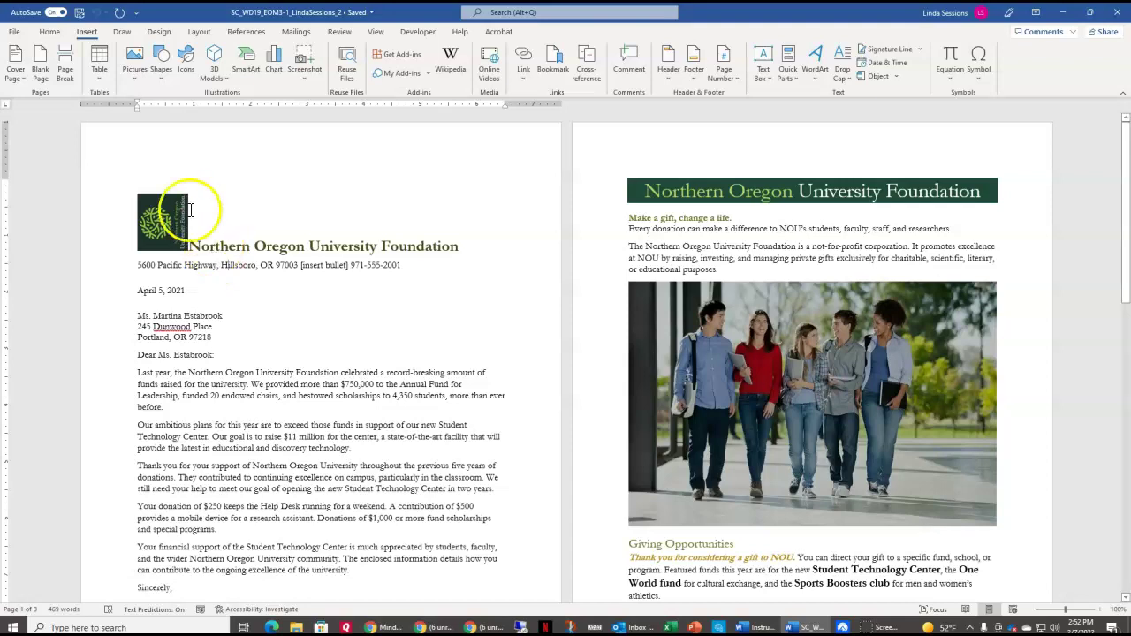
Step: Rotate the logo picture beside the letterhead heading right by 90°
click(157, 211)
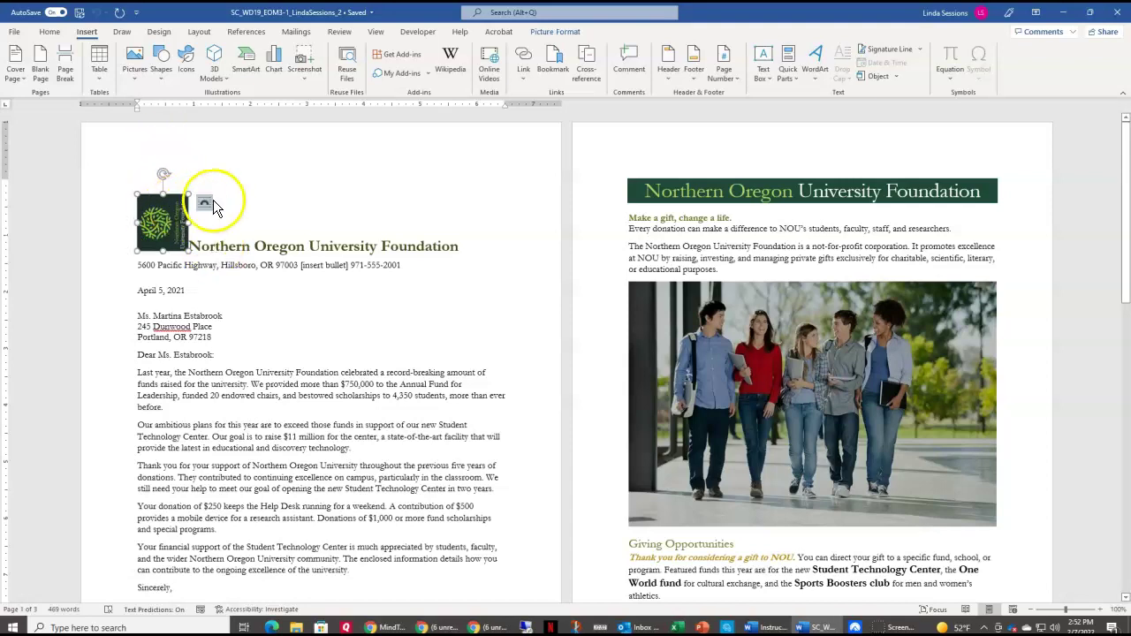
click(556, 32)
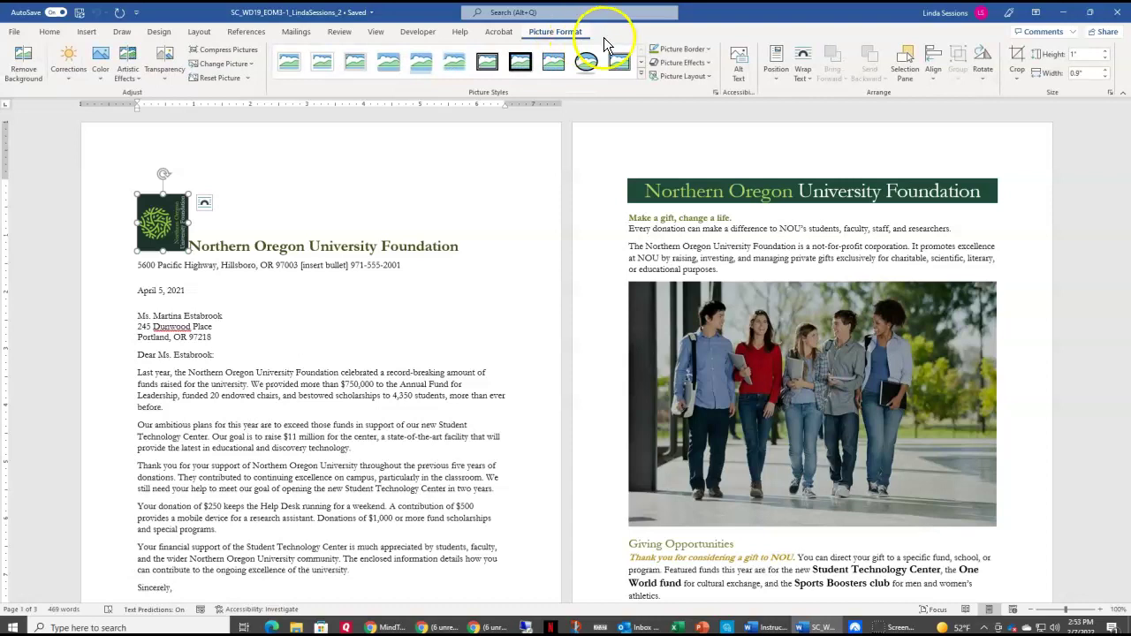
click(985, 62)
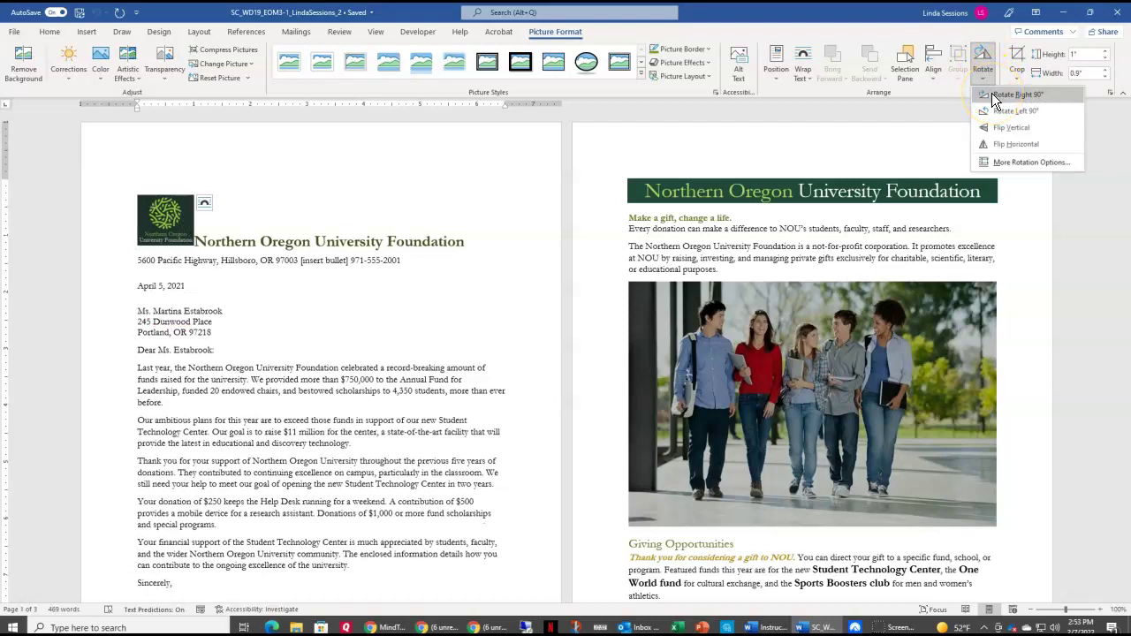
click(994, 94)
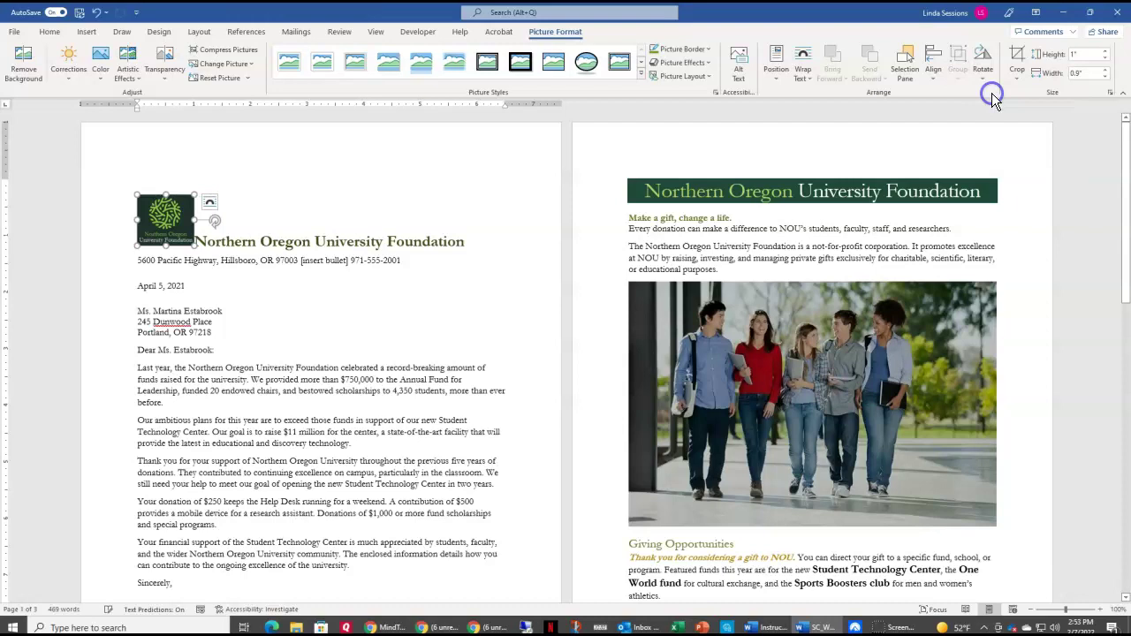
Step: Position the logo in the top left of the page with square text wrapping
click(137, 244)
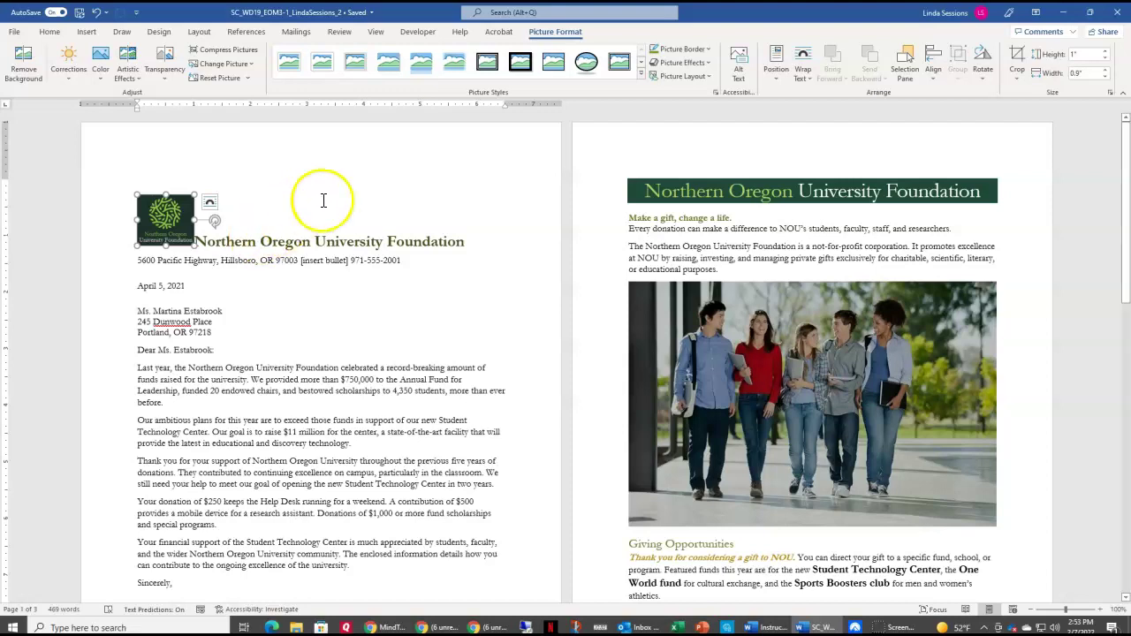
click(774, 80)
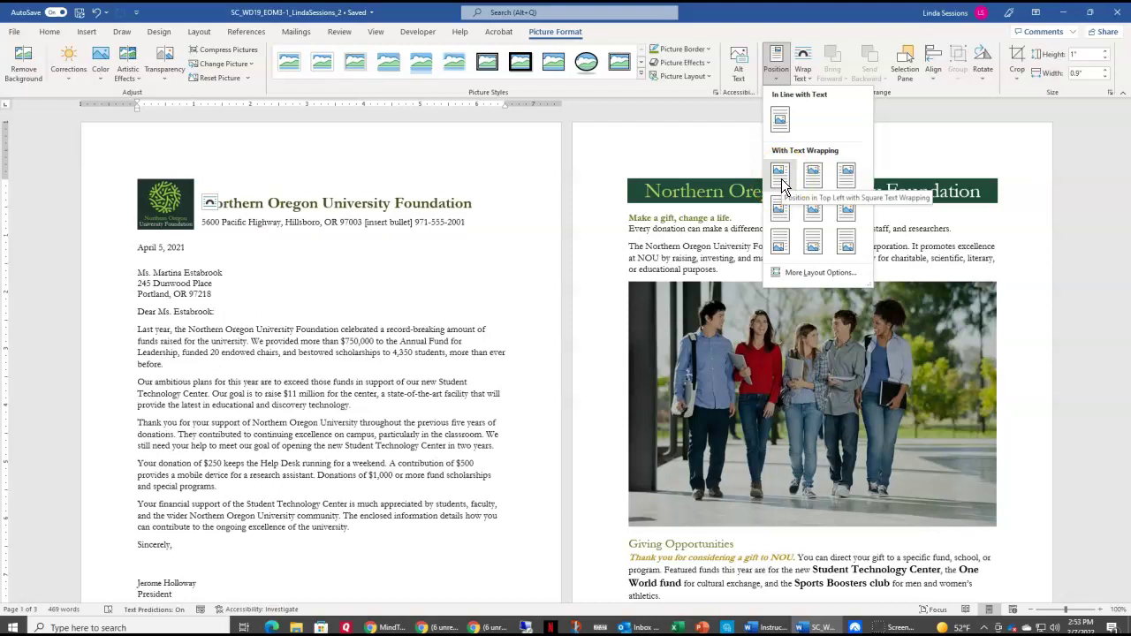
click(781, 179)
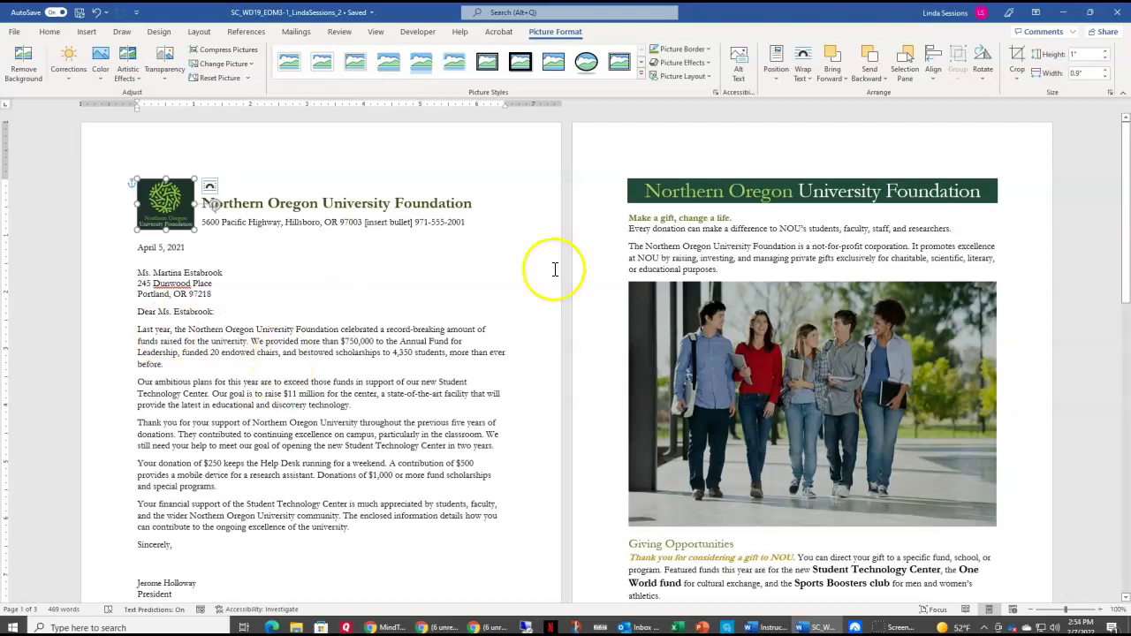
Step: Replace the "[insert bullet]" placeholder in the letterhead's address line with the bullet from the Symbol font, character code 183
click(367, 222)
drag(378, 222, 412, 222)
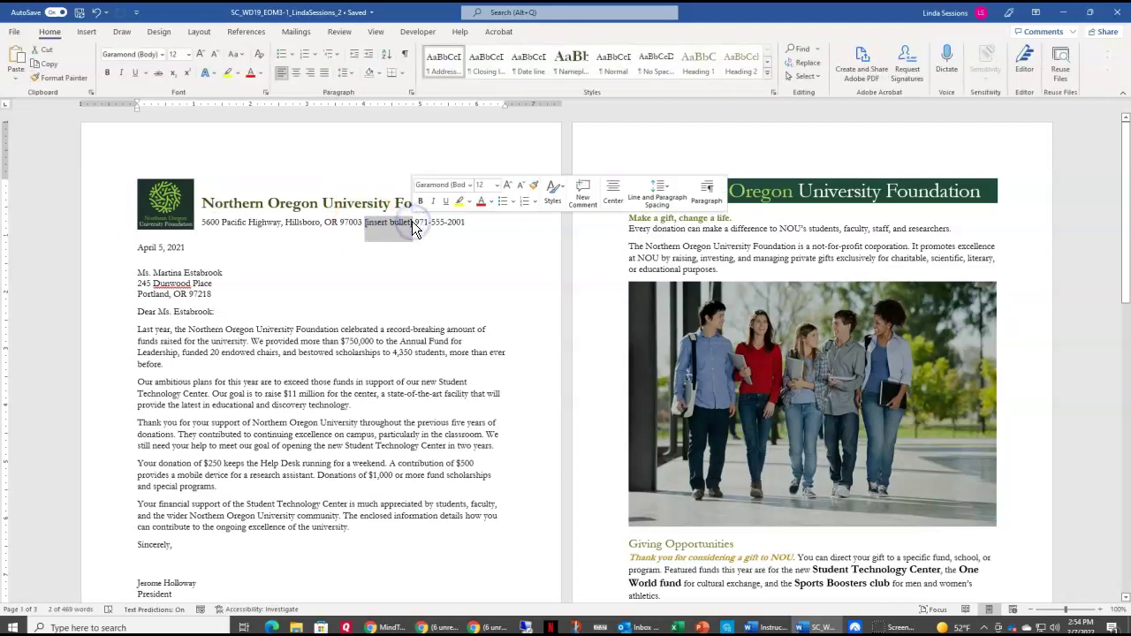
click(88, 34)
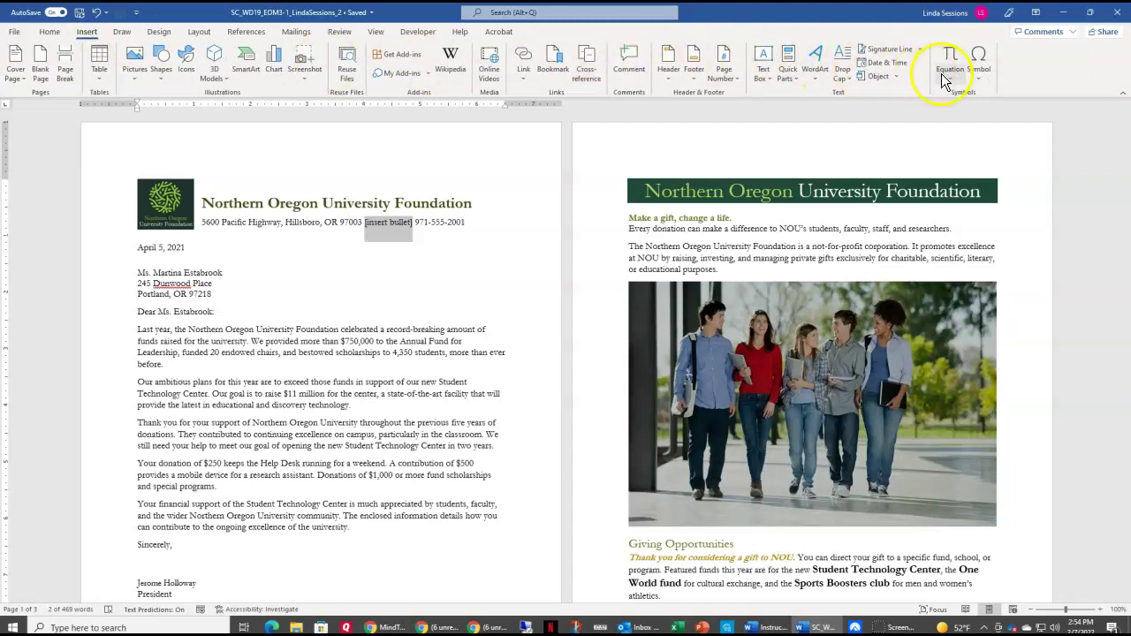
click(978, 80)
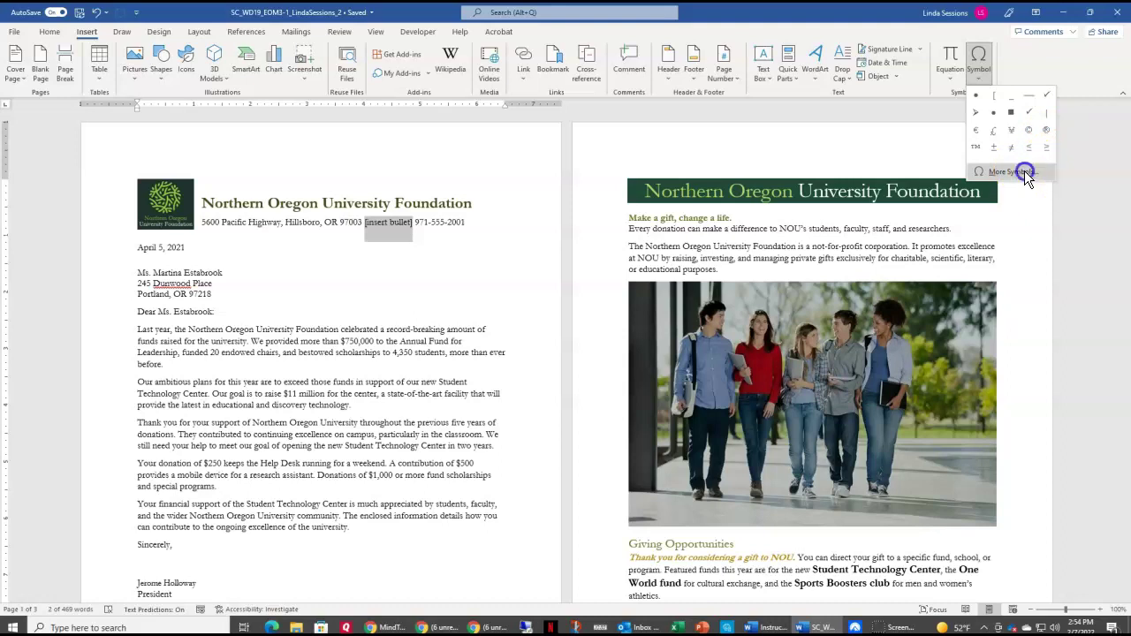
click(1024, 170)
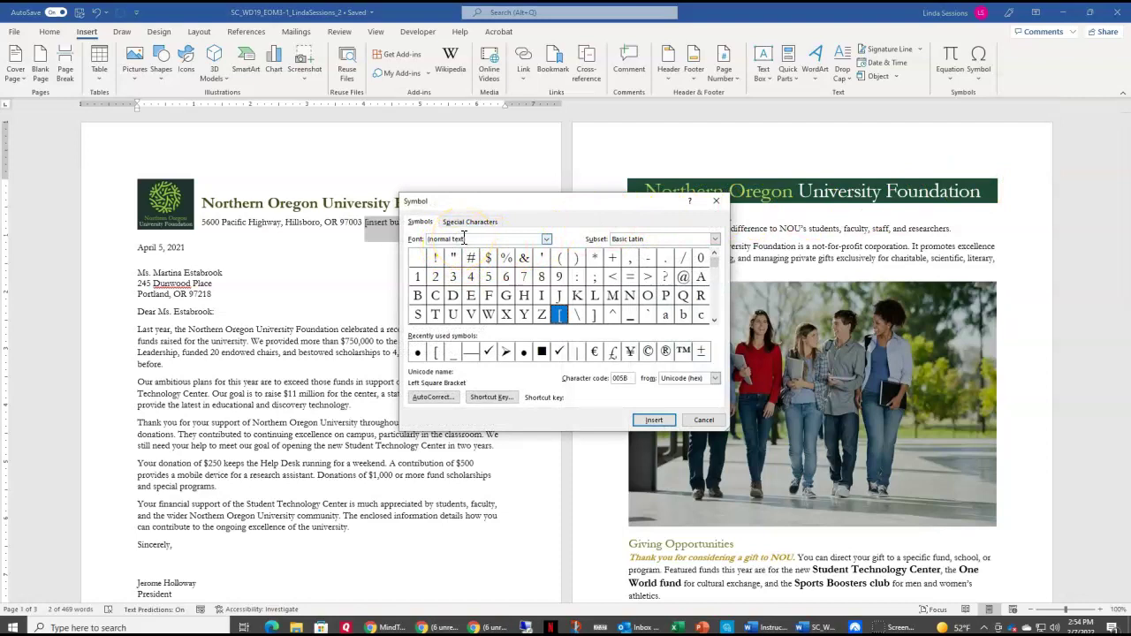
click(547, 240)
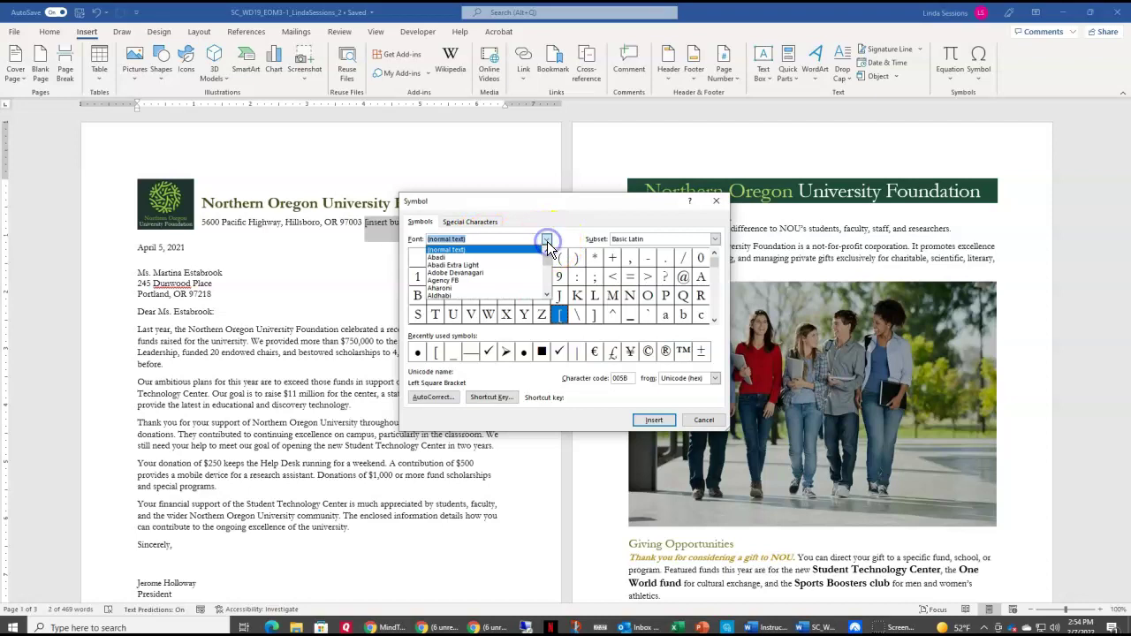
drag(548, 262, 547, 283)
click(457, 281)
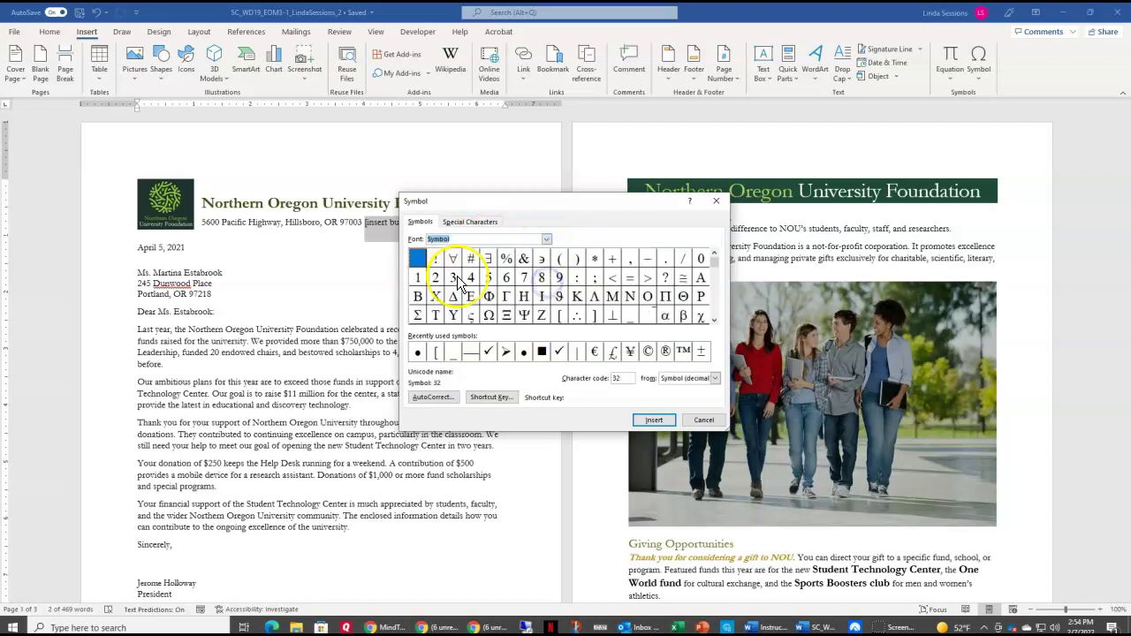
click(621, 379)
drag(621, 378, 605, 380)
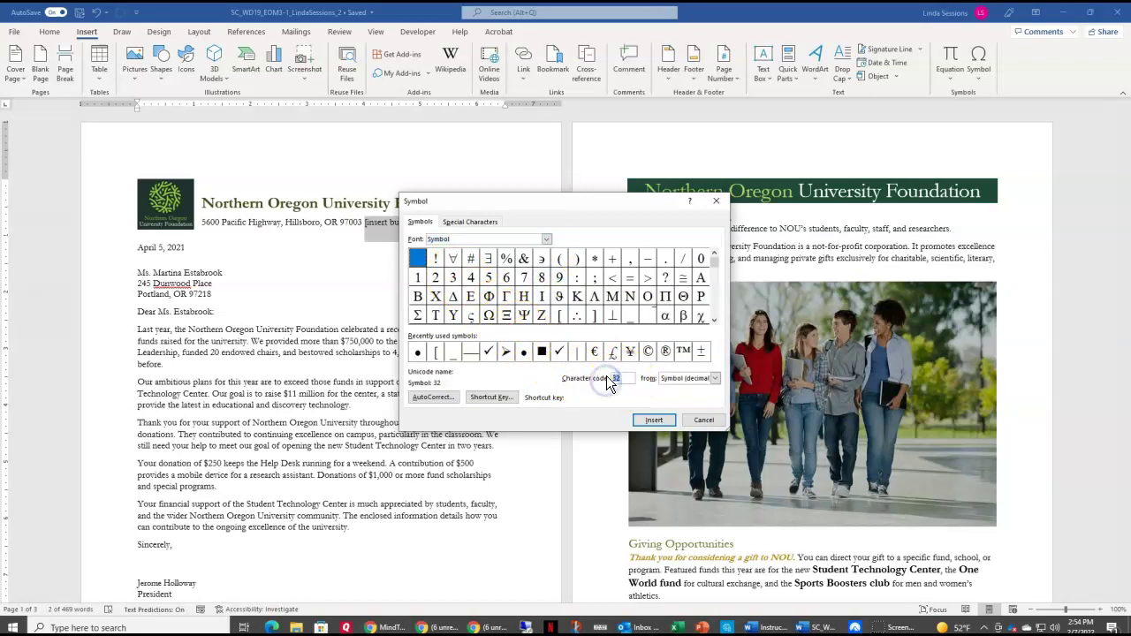
text(183)
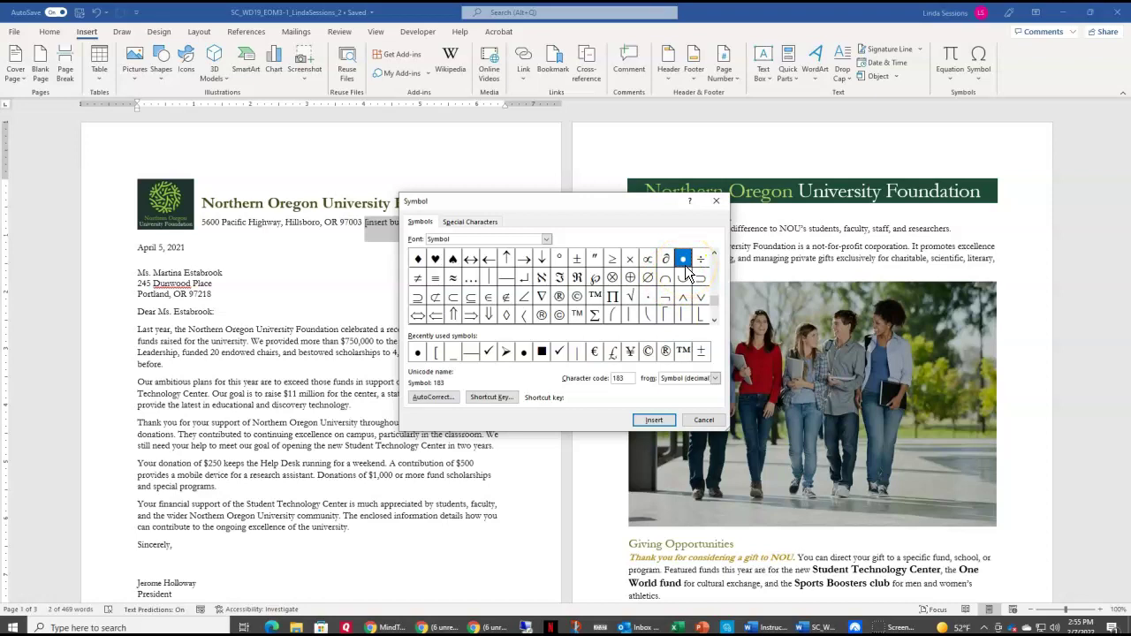
click(665, 421)
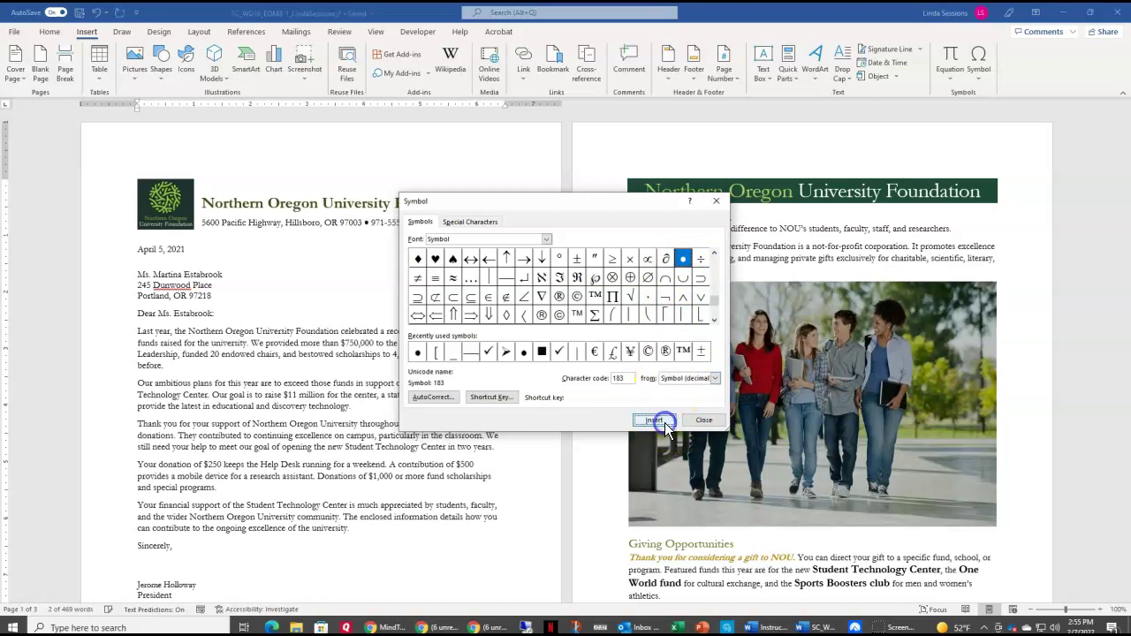
click(704, 421)
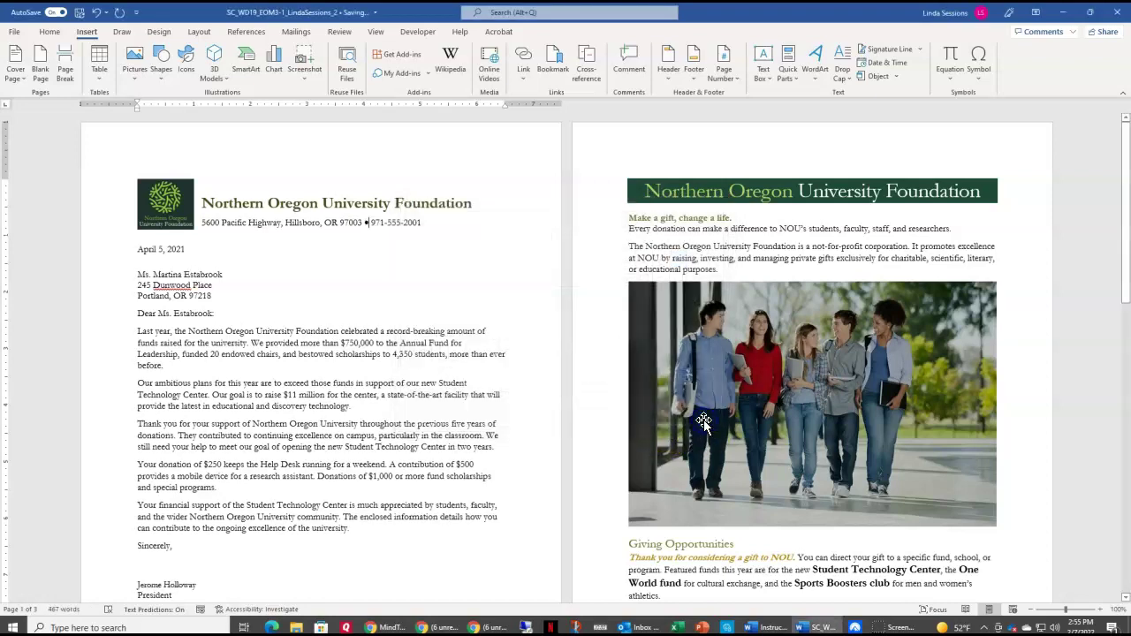
Step: Set up a custom border for the letterhead's address line with a dotted style, green theme color and 1½ pt width
click(371, 227)
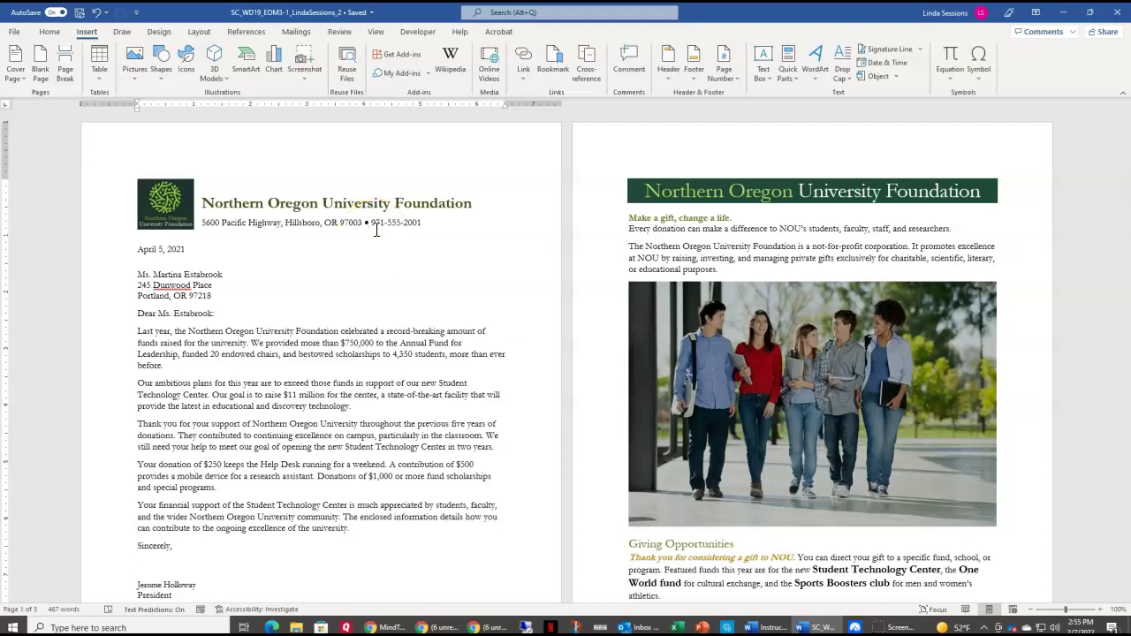
click(388, 223)
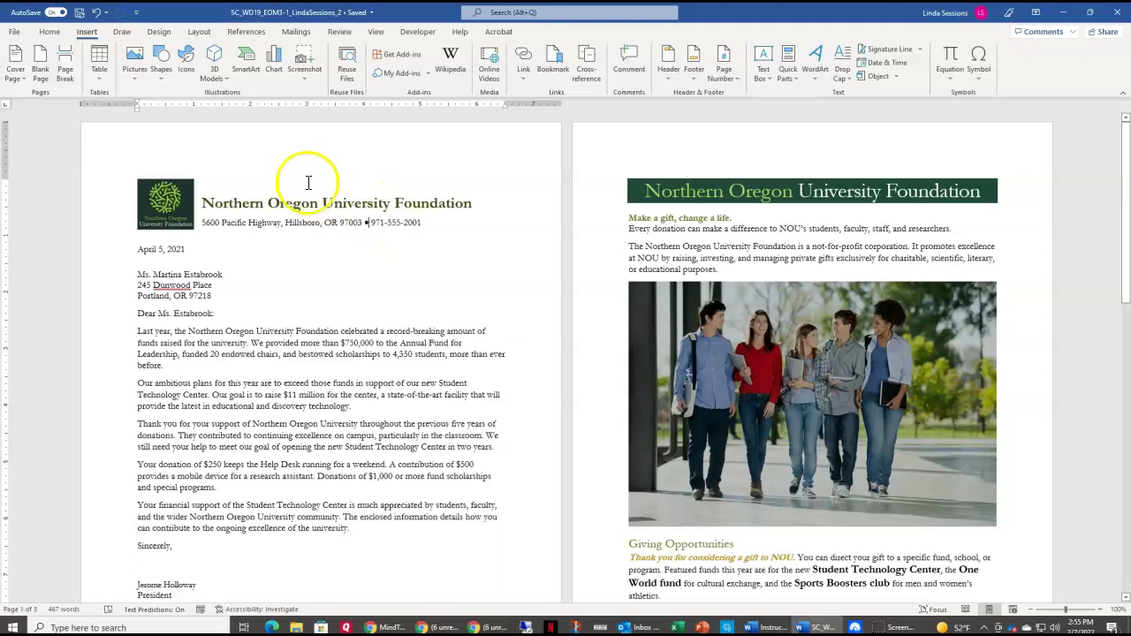
click(44, 33)
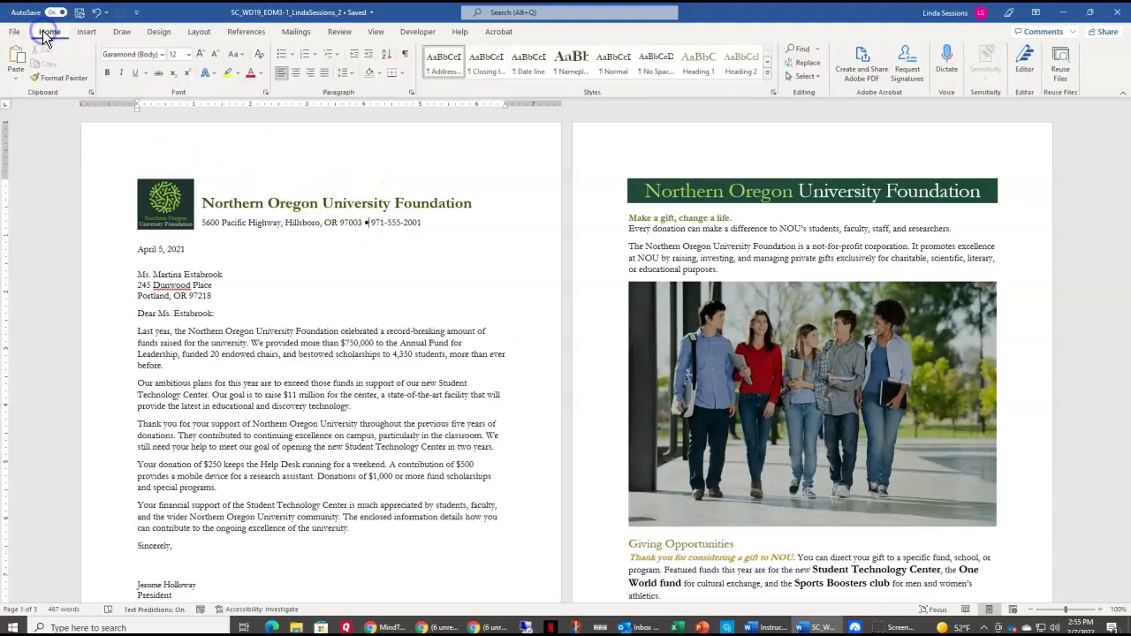
click(405, 73)
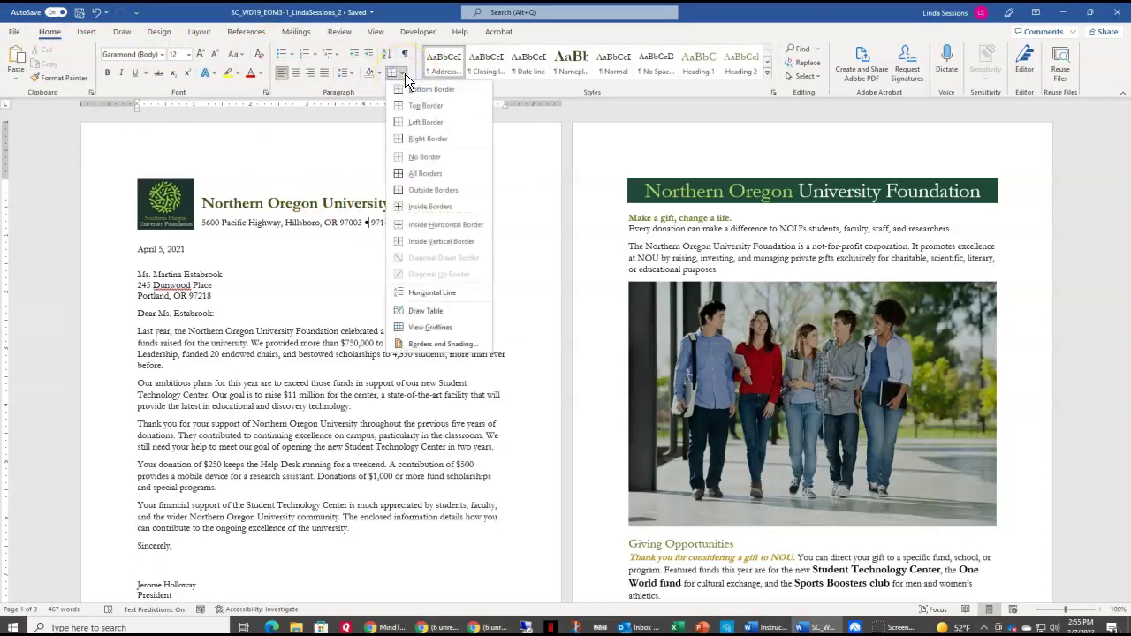
click(423, 345)
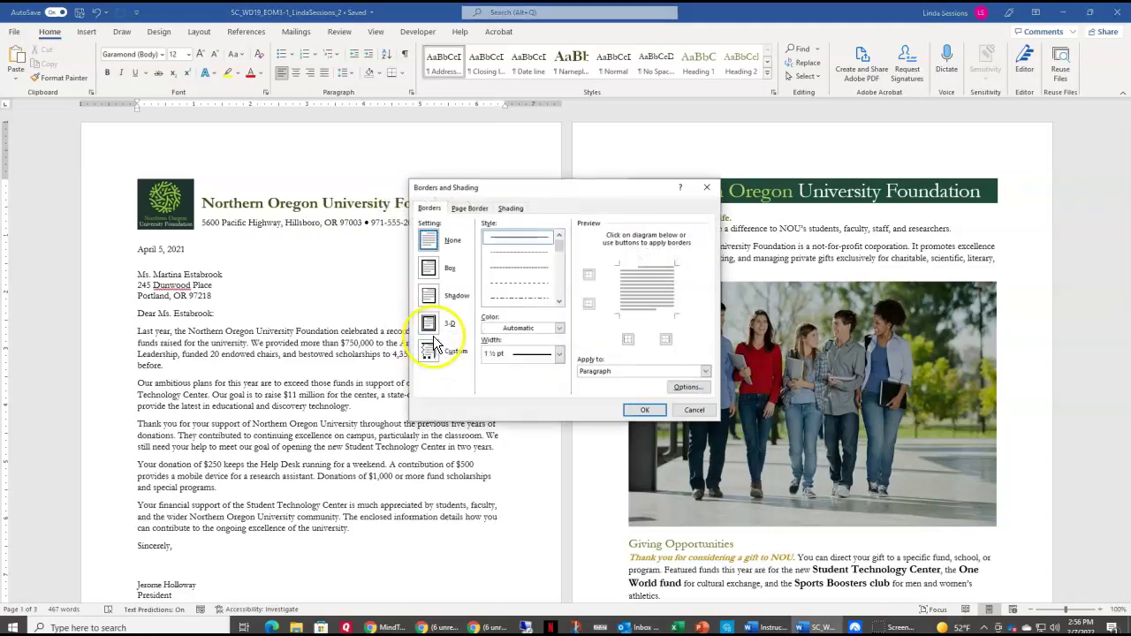
click(517, 253)
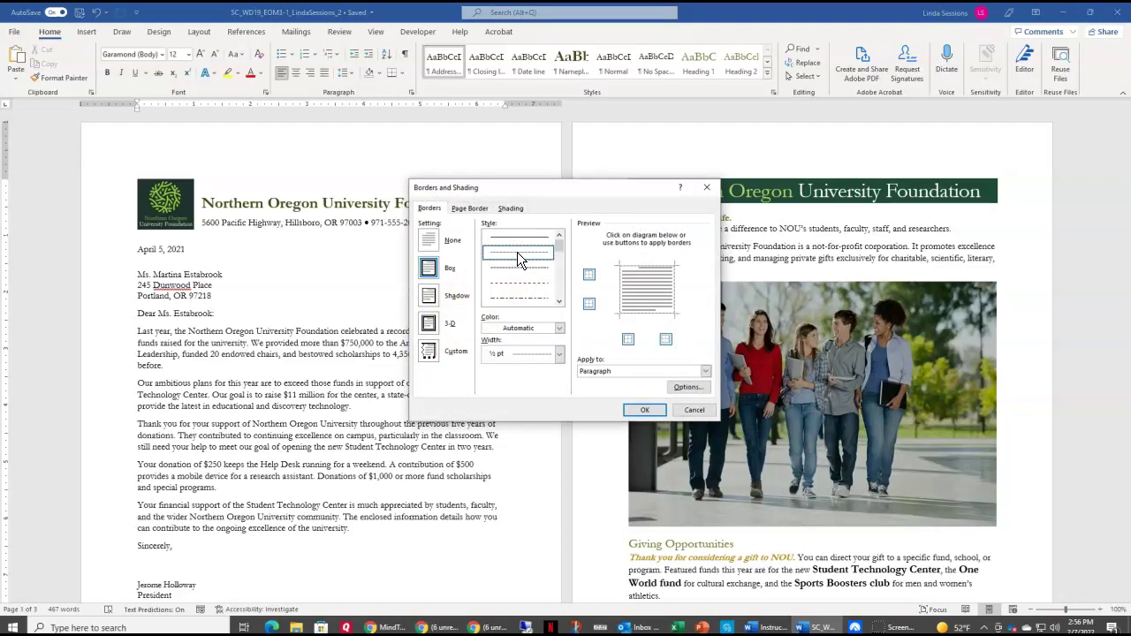
click(559, 329)
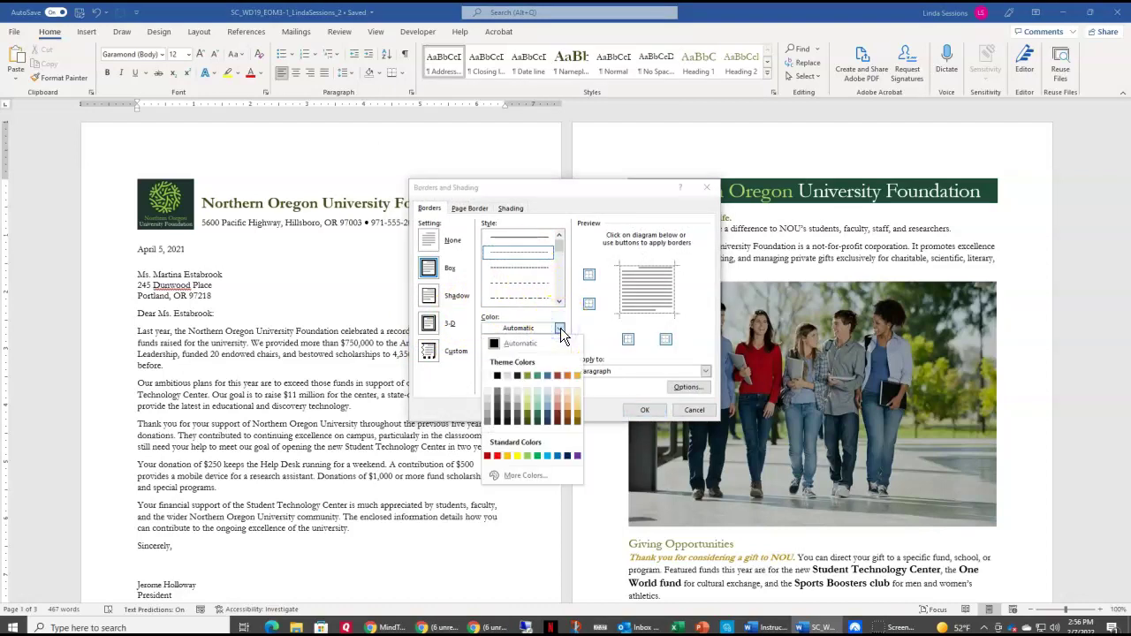
click(541, 369)
click(530, 375)
click(559, 355)
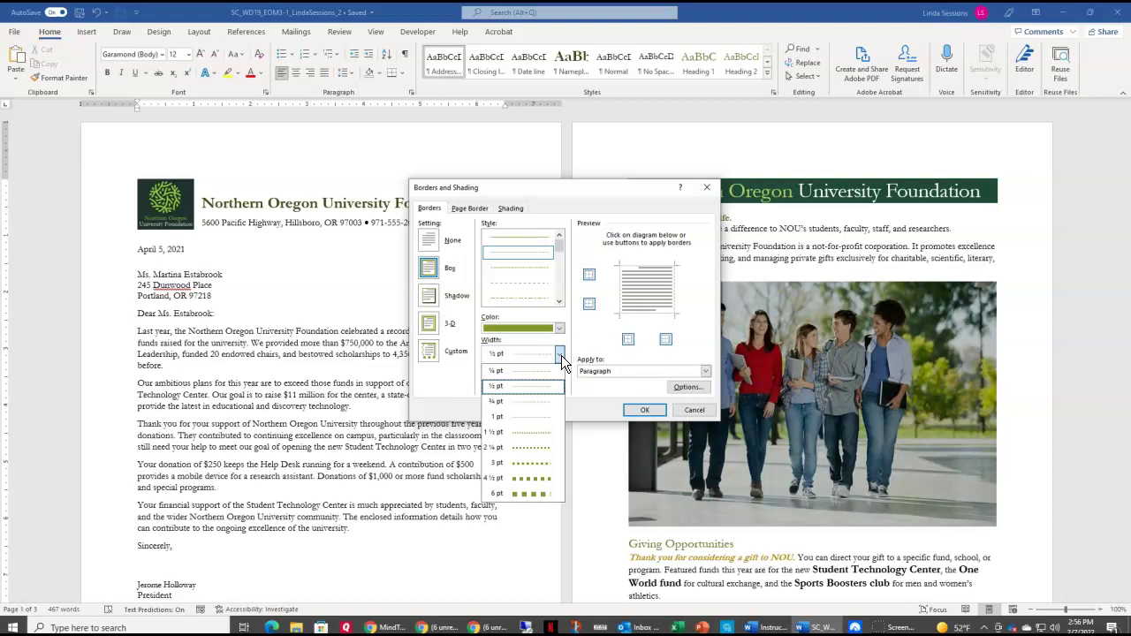
click(520, 433)
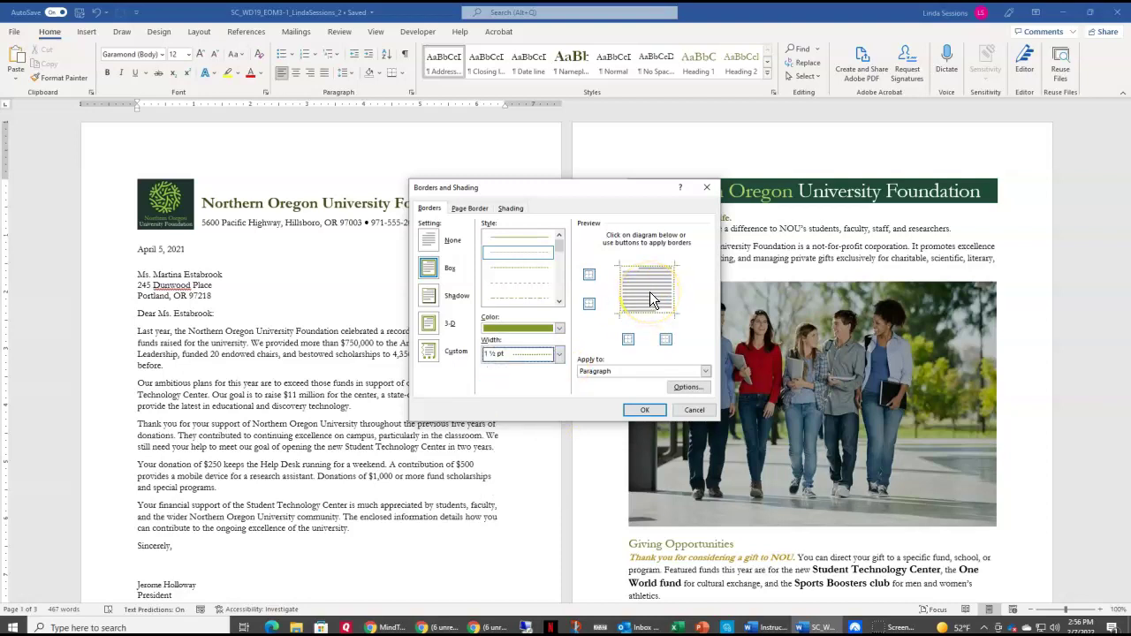
Step: Remove the top, left and right border sides and apply only the bottom border to the address paragraph
click(674, 297)
click(621, 291)
click(618, 282)
click(634, 266)
click(677, 285)
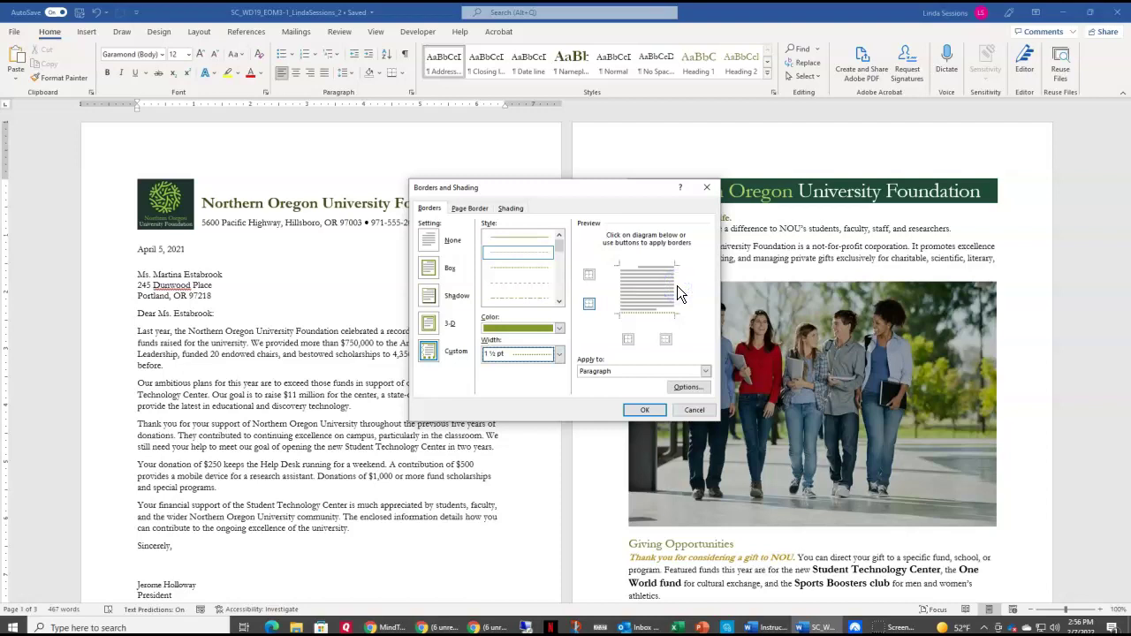
click(582, 372)
click(630, 405)
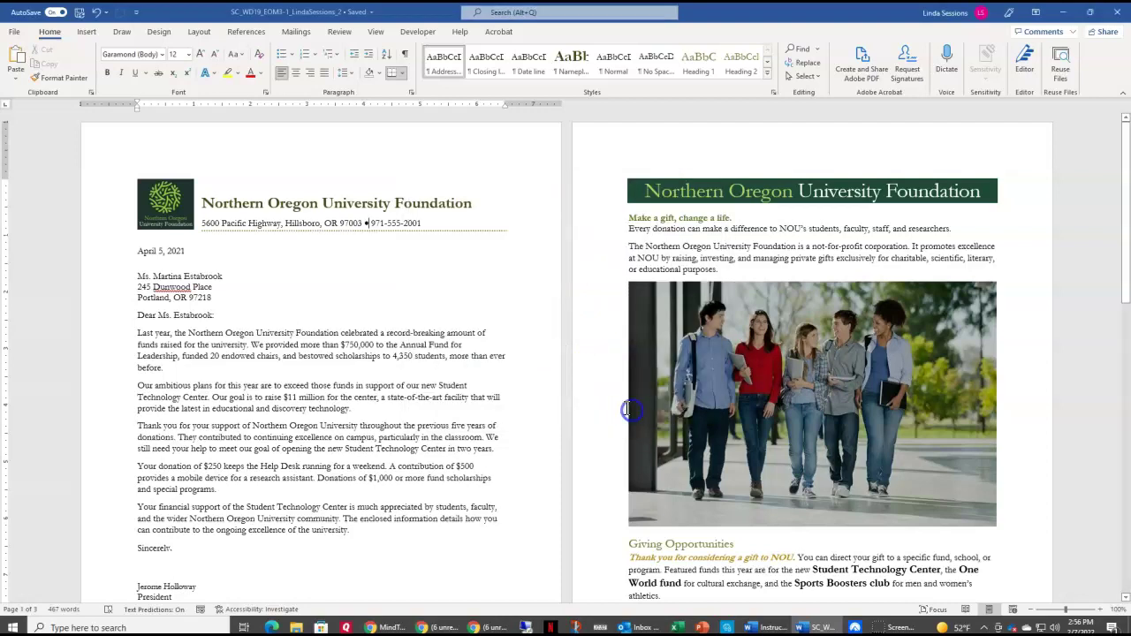
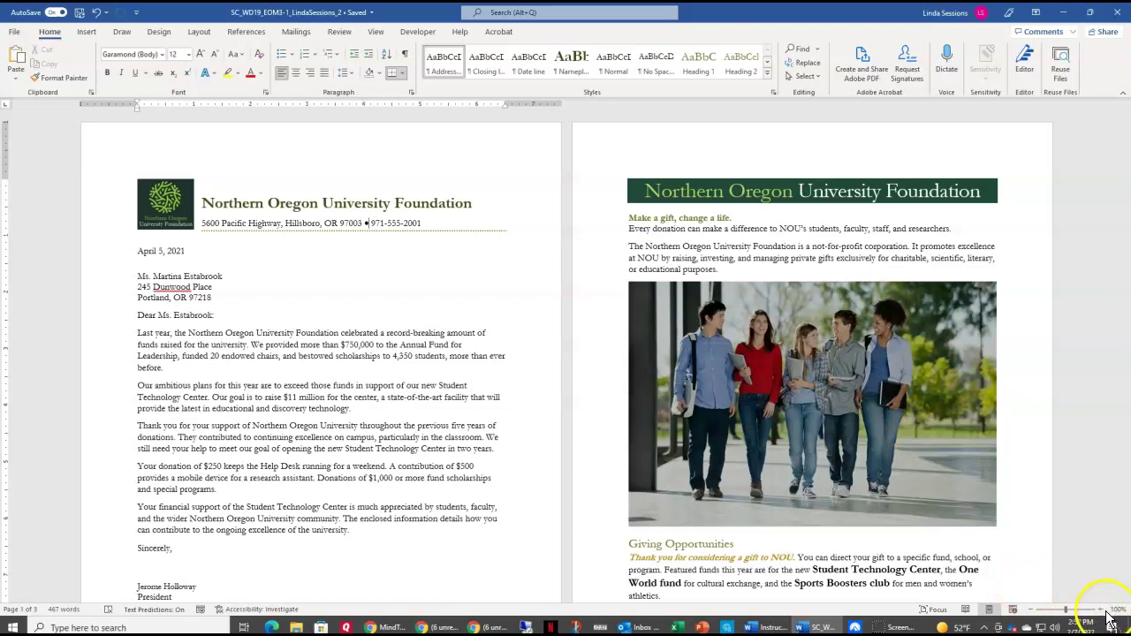
Step: Copy the formatting of "Make a gift, change a life." on page 2 to the words "The Northern Oregon University Foundation" with Format Painter
click(1106, 609)
click(1107, 610)
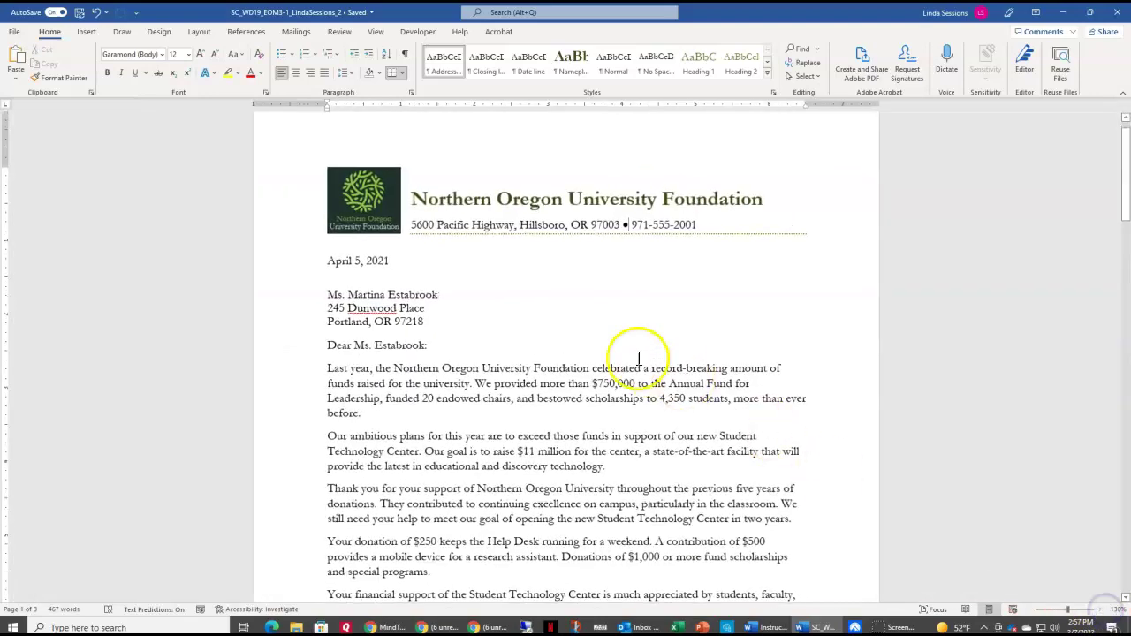
scroll(639, 353, down, 15)
scroll(635, 357, down, 2)
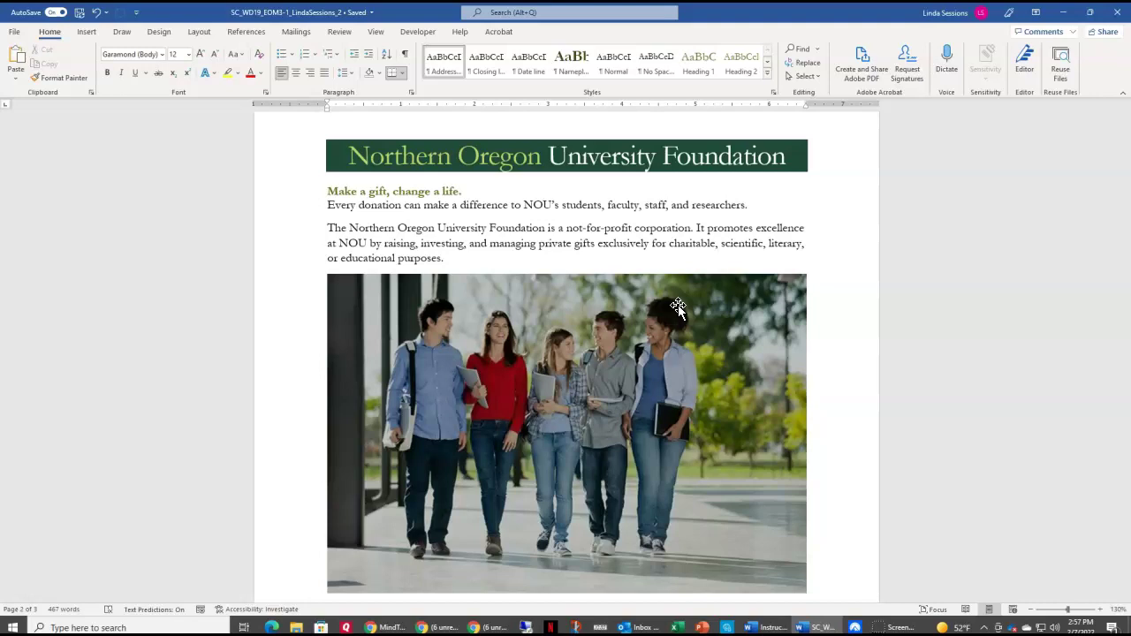
click(55, 78)
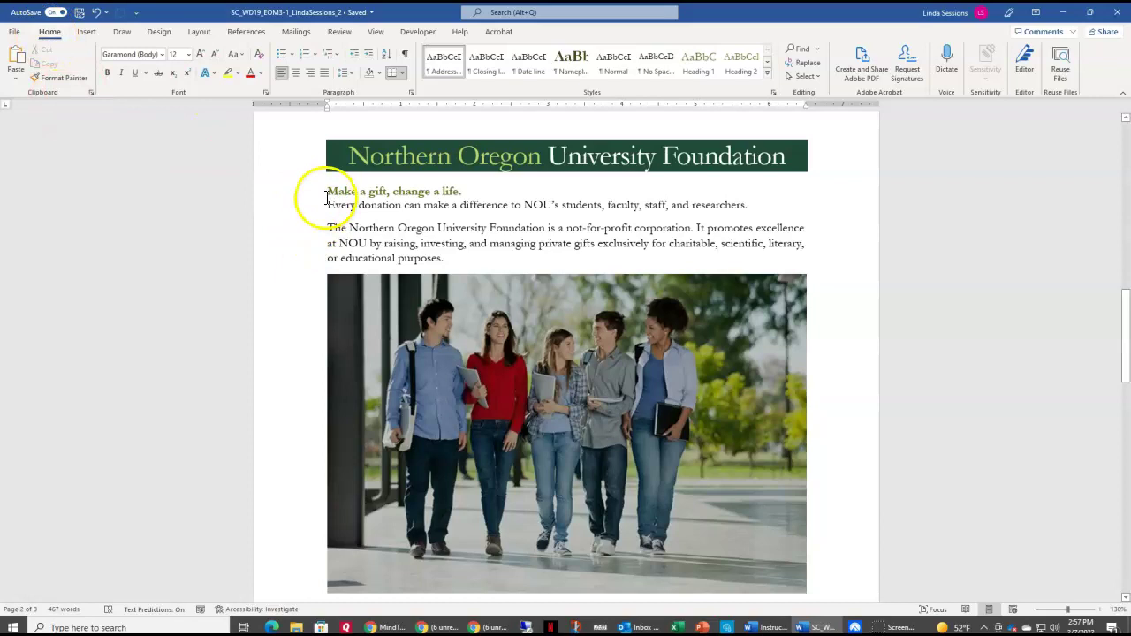
drag(327, 195, 461, 189)
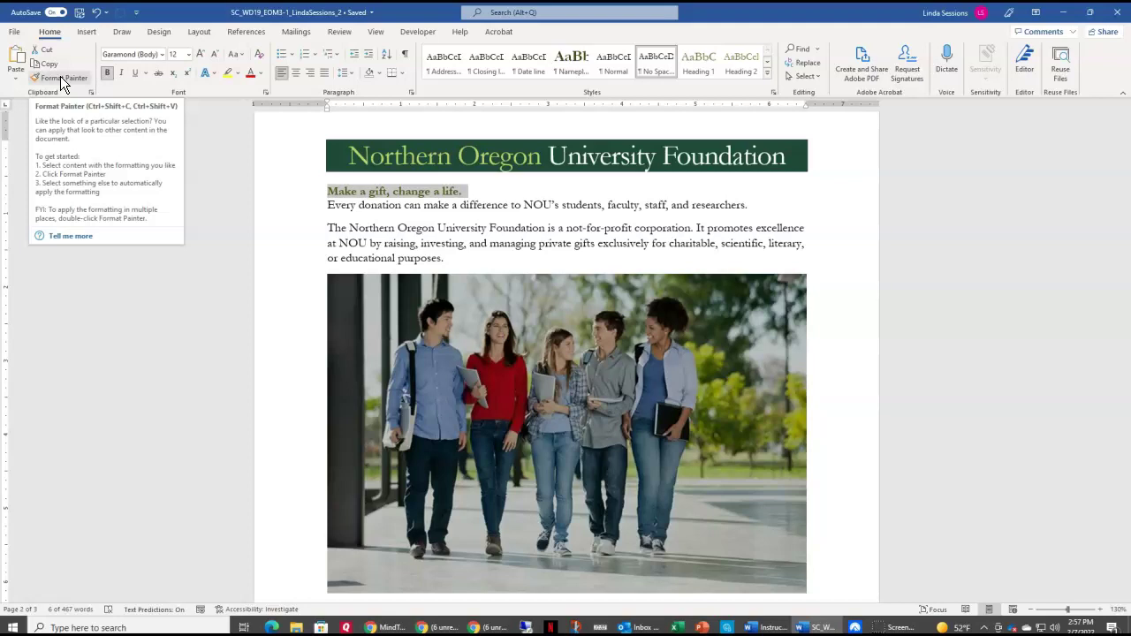
click(60, 76)
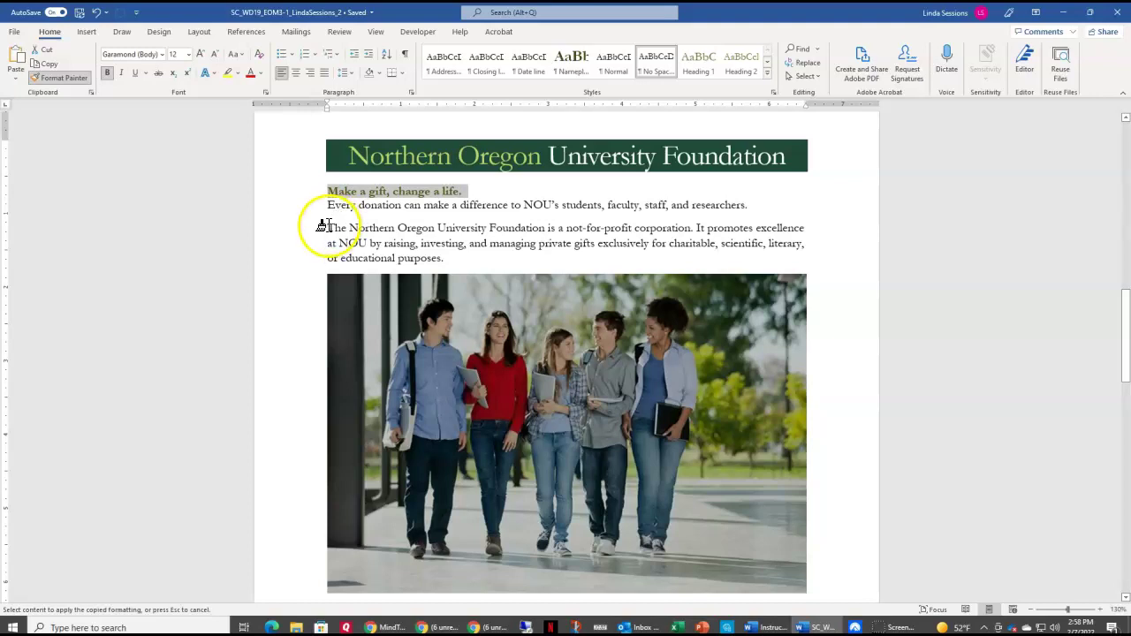
click(327, 229)
drag(327, 228, 496, 233)
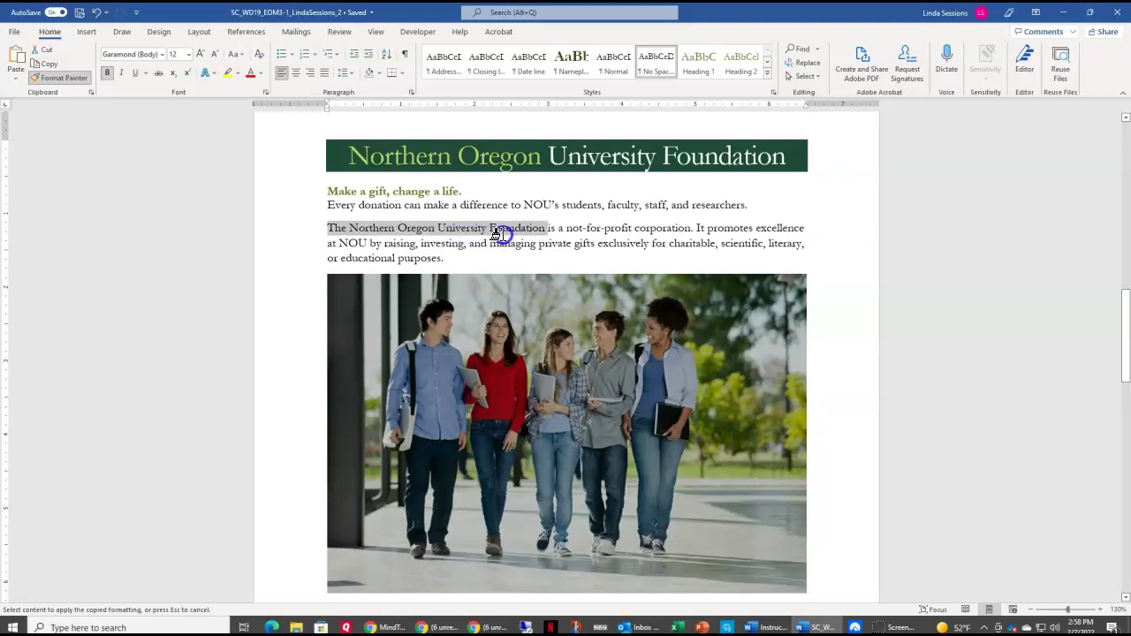
drag(496, 233, 501, 233)
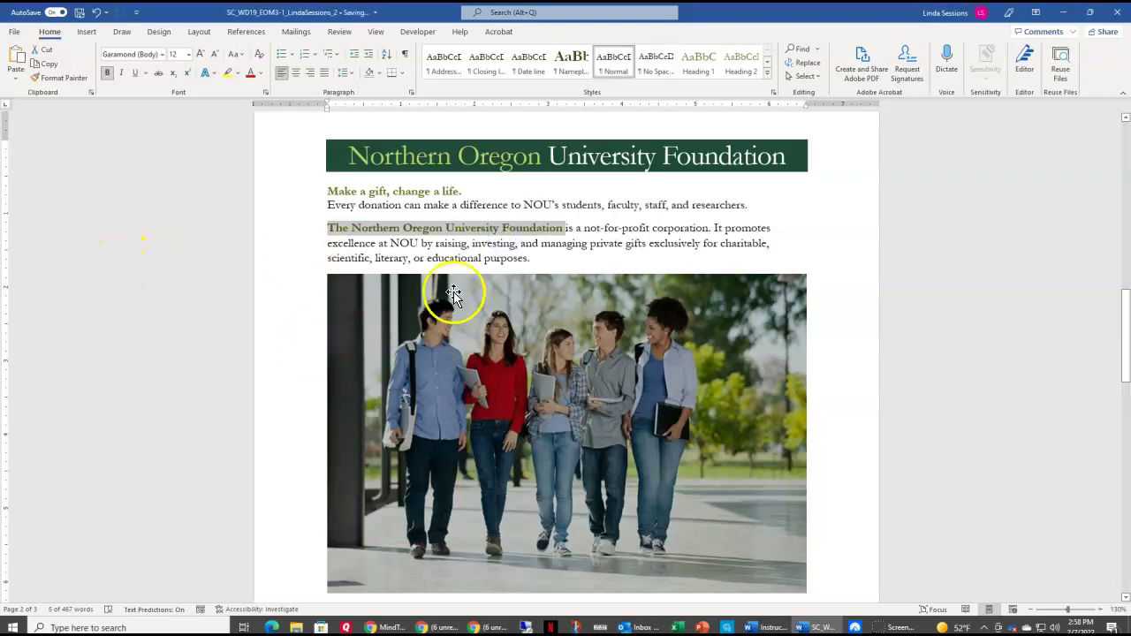
click(818, 228)
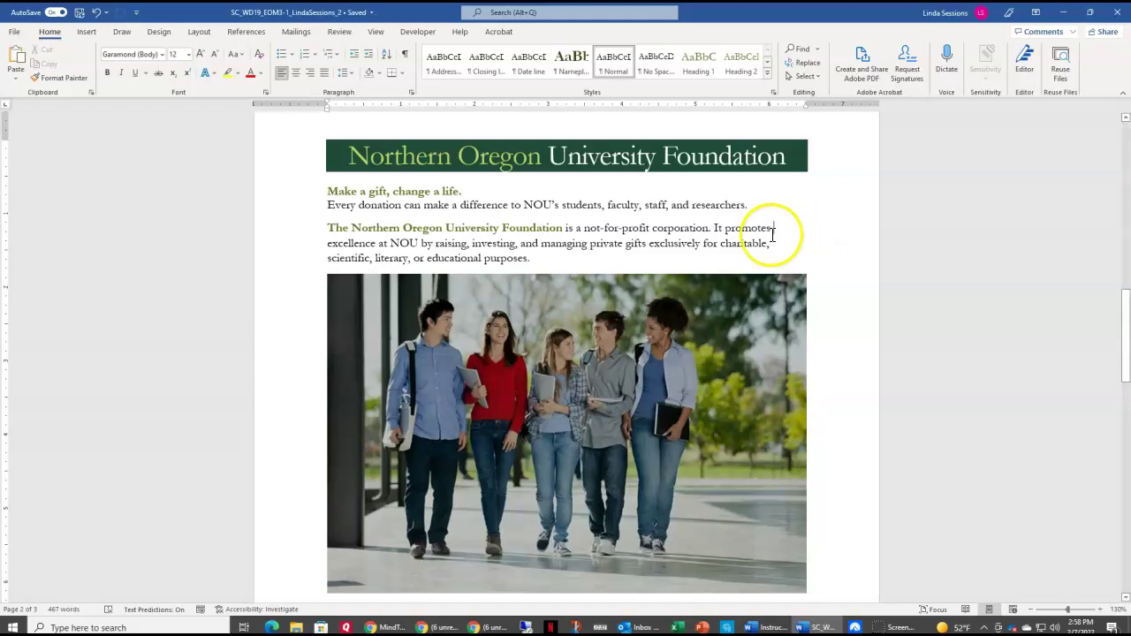
Step: Apply the Brightness: +20% Contrast: +20% correction to the photo of the students on page 2
click(572, 350)
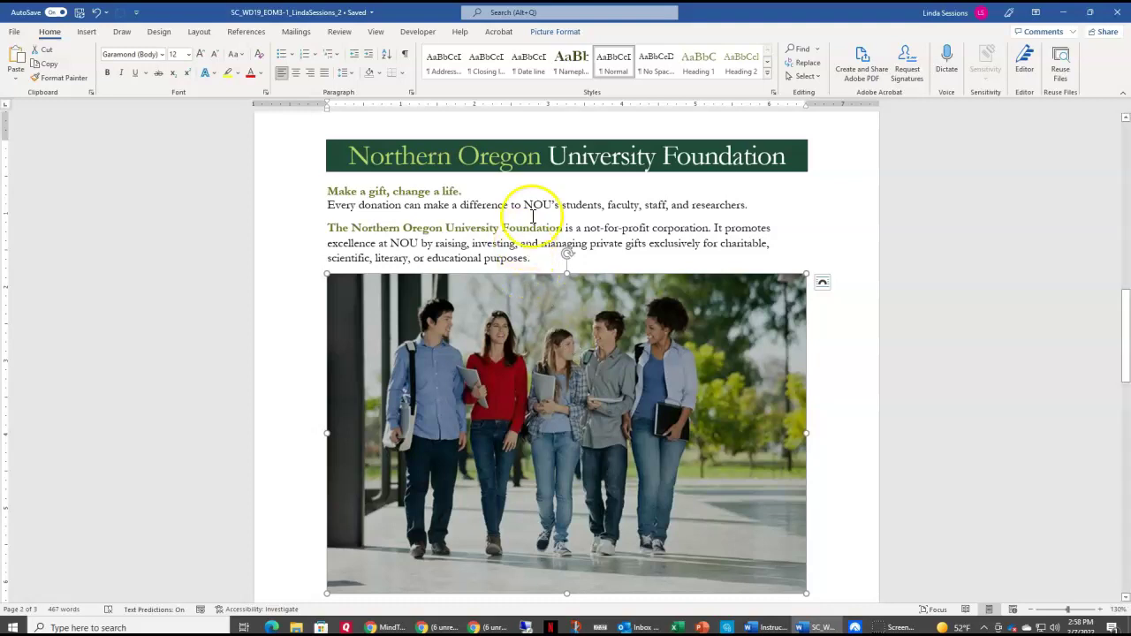
click(555, 32)
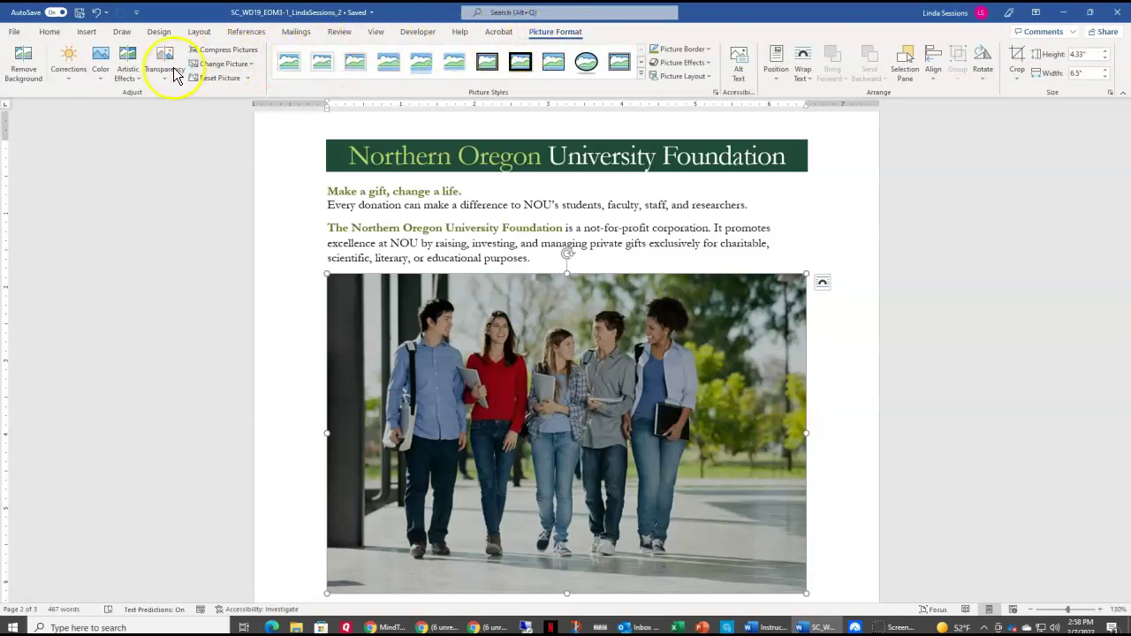
click(70, 80)
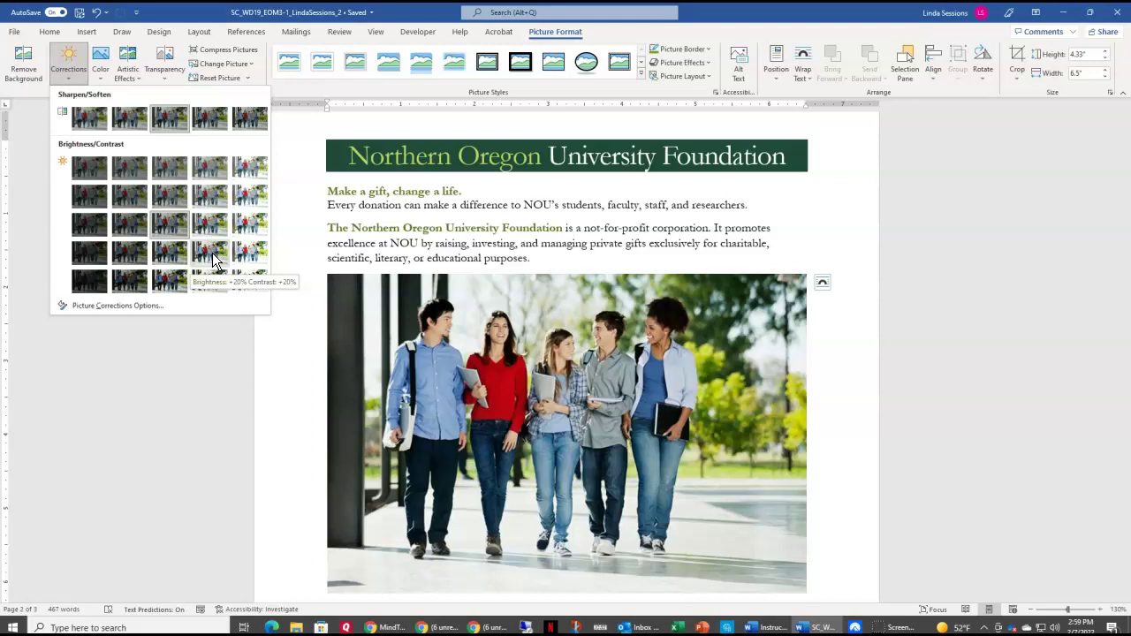
click(213, 253)
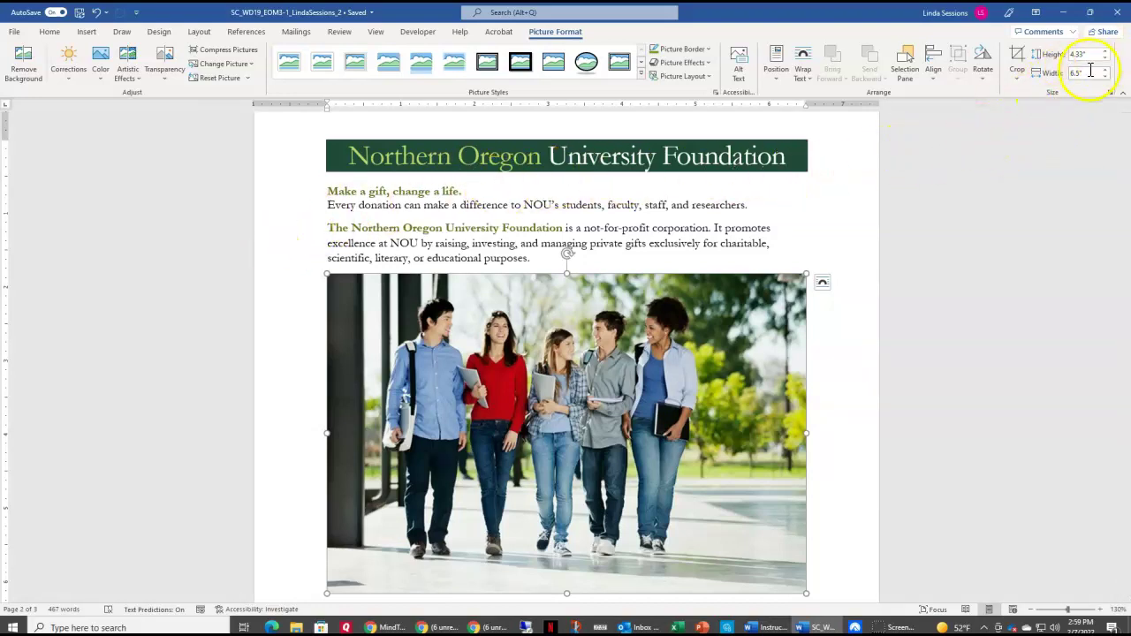
Step: Set the width of the students photo to 5"
click(1061, 73)
text(5)
key(Return)
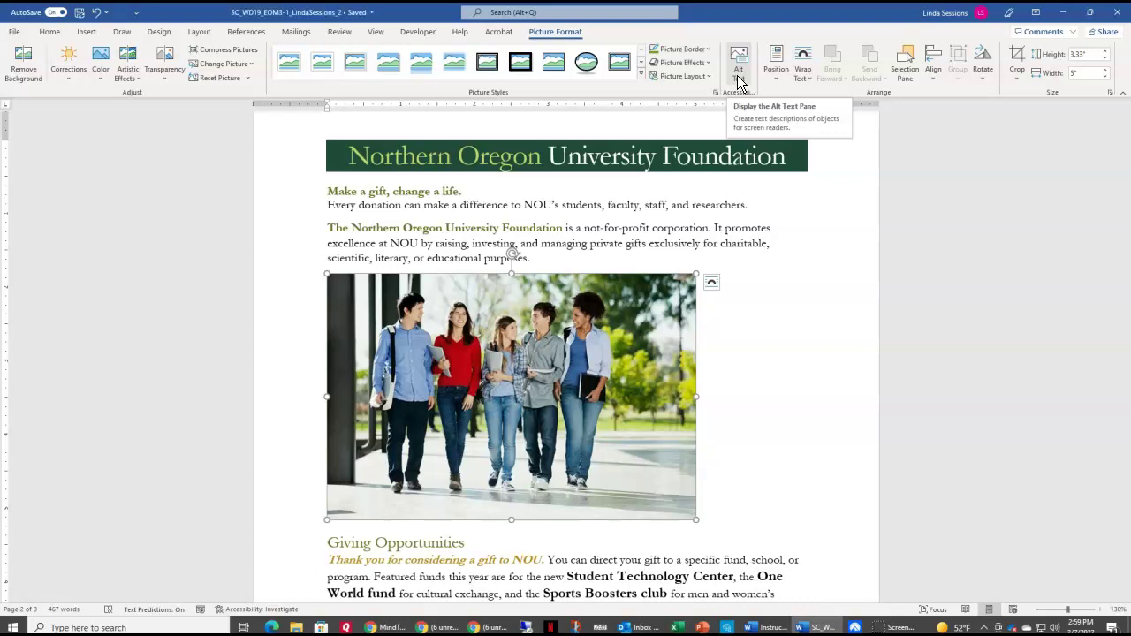
Step: Add the alt text "Group of five students walking on campus." to the students photo
click(739, 81)
click(738, 76)
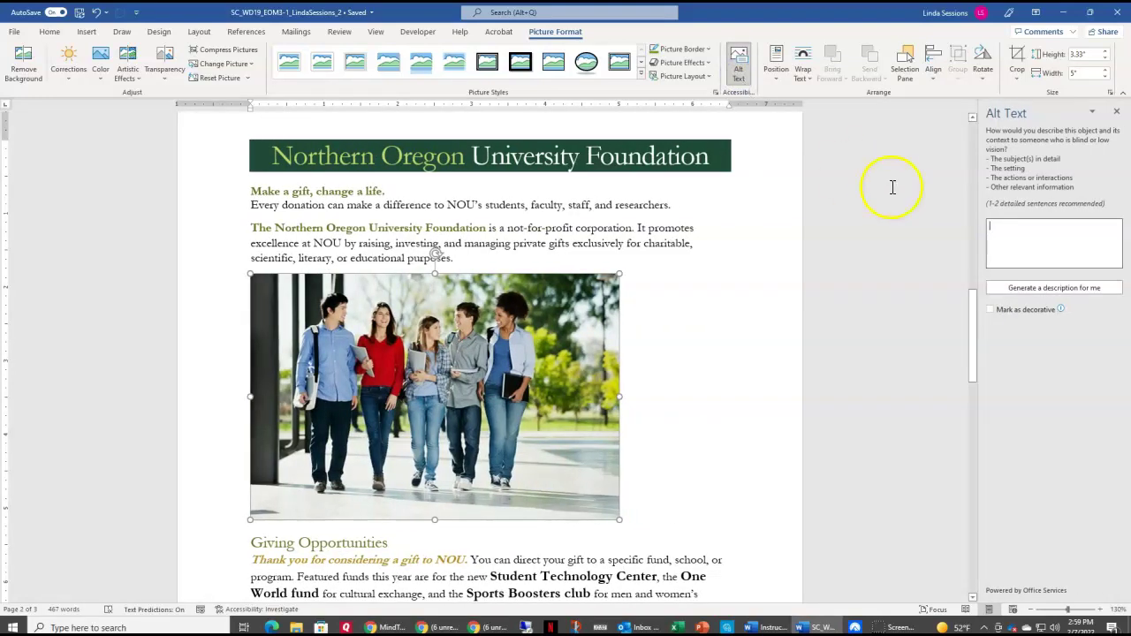
click(1019, 234)
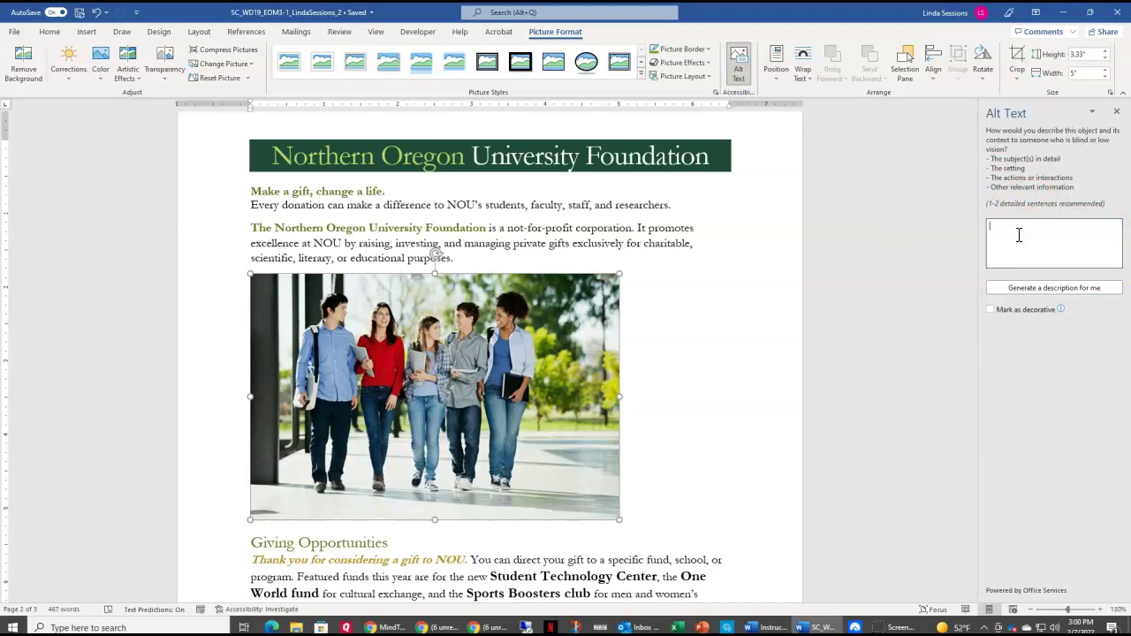
click(1043, 249)
text(Group of five students walking on campus)
text(.)
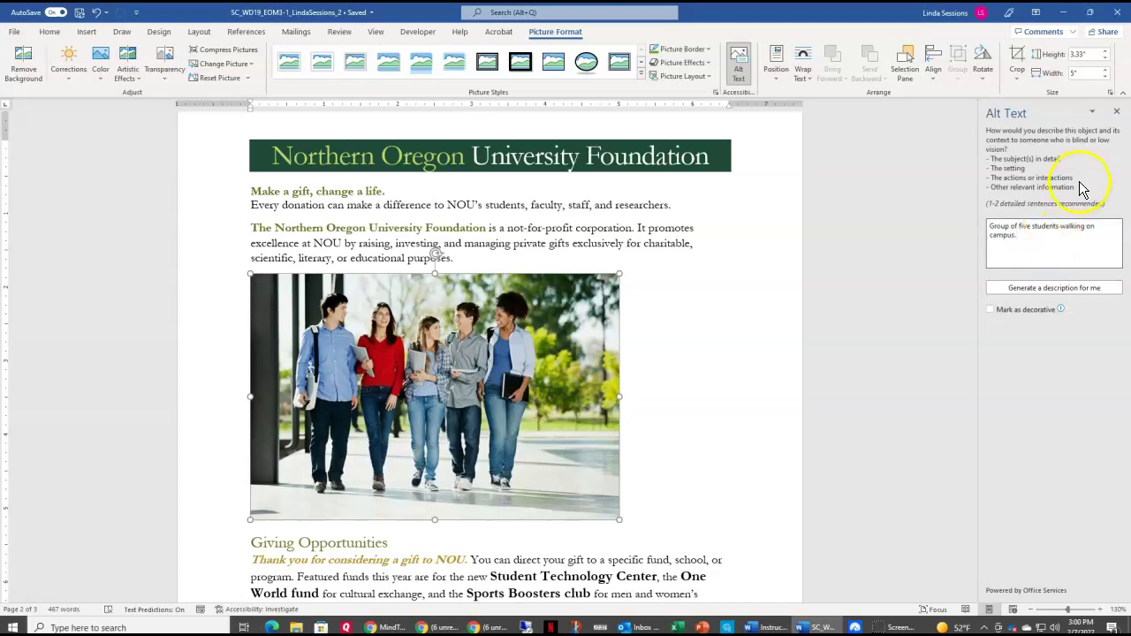
click(1116, 116)
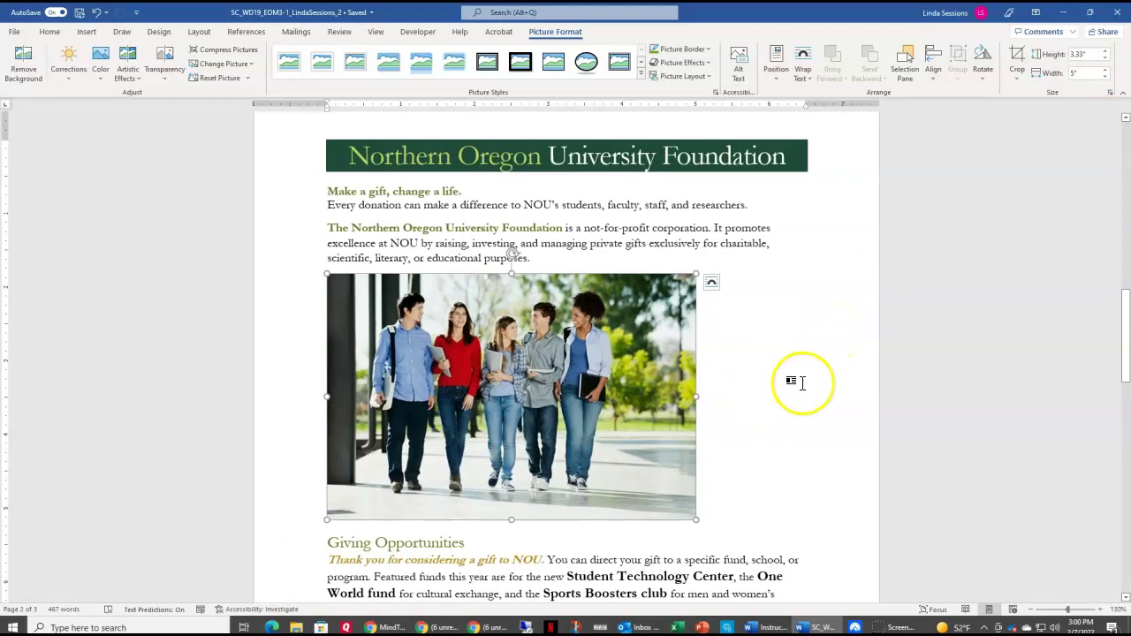
Step: Clear all direct formatting from the paragraph under the "Giving Opportunities" heading that starts with "Thank you for considering a gift to NOU."
scroll(796, 382, down, 2)
scroll(802, 382, down, 3)
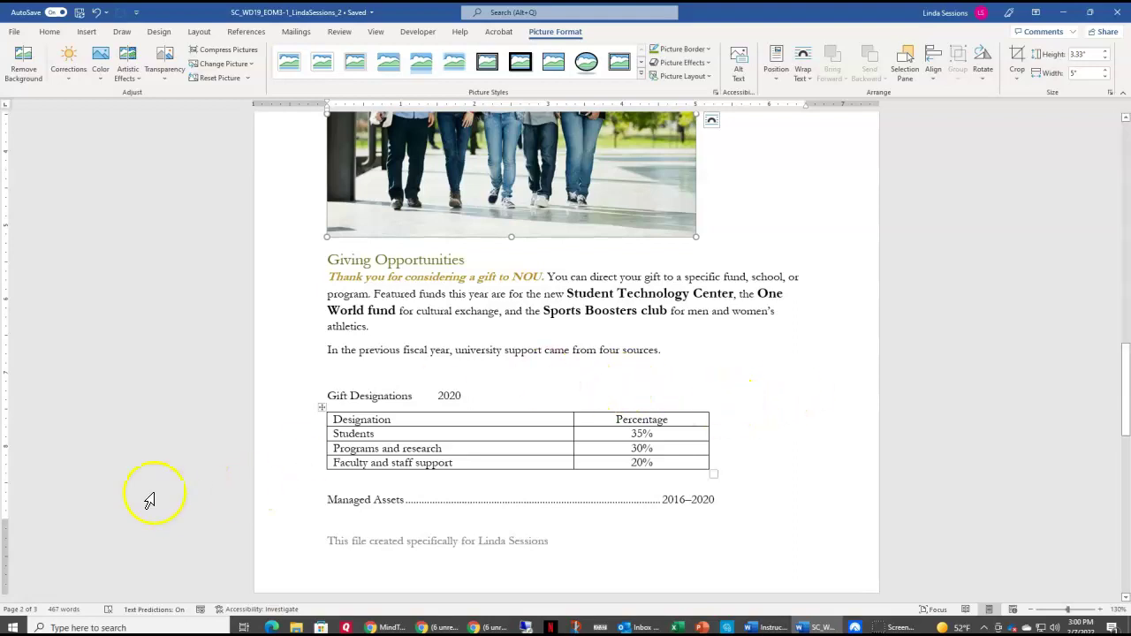
drag(326, 278, 372, 333)
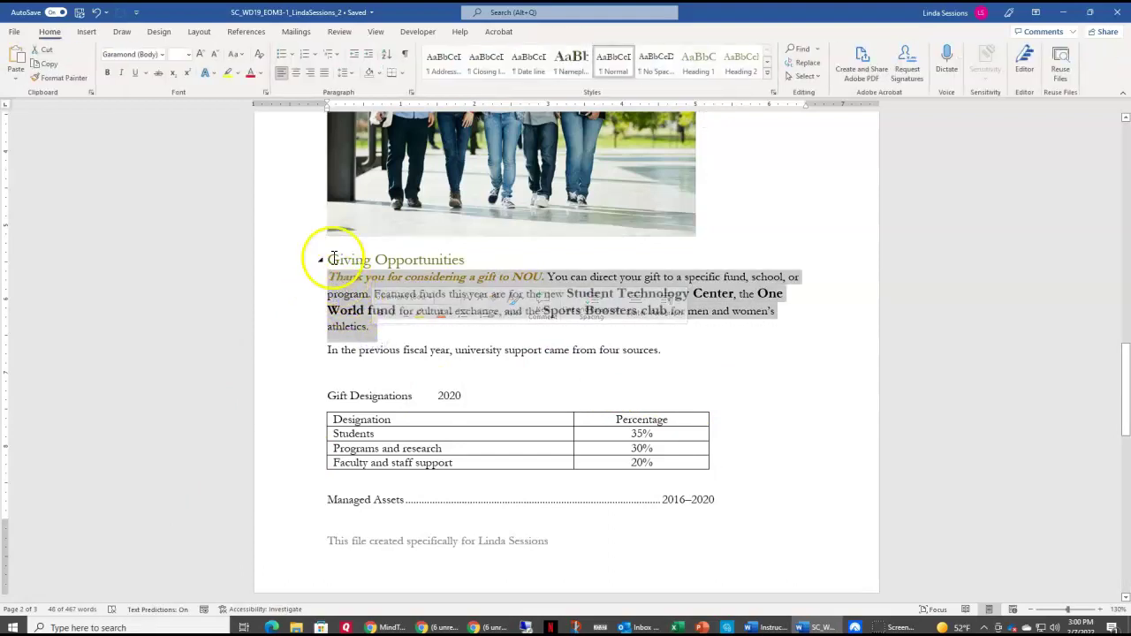
click(260, 58)
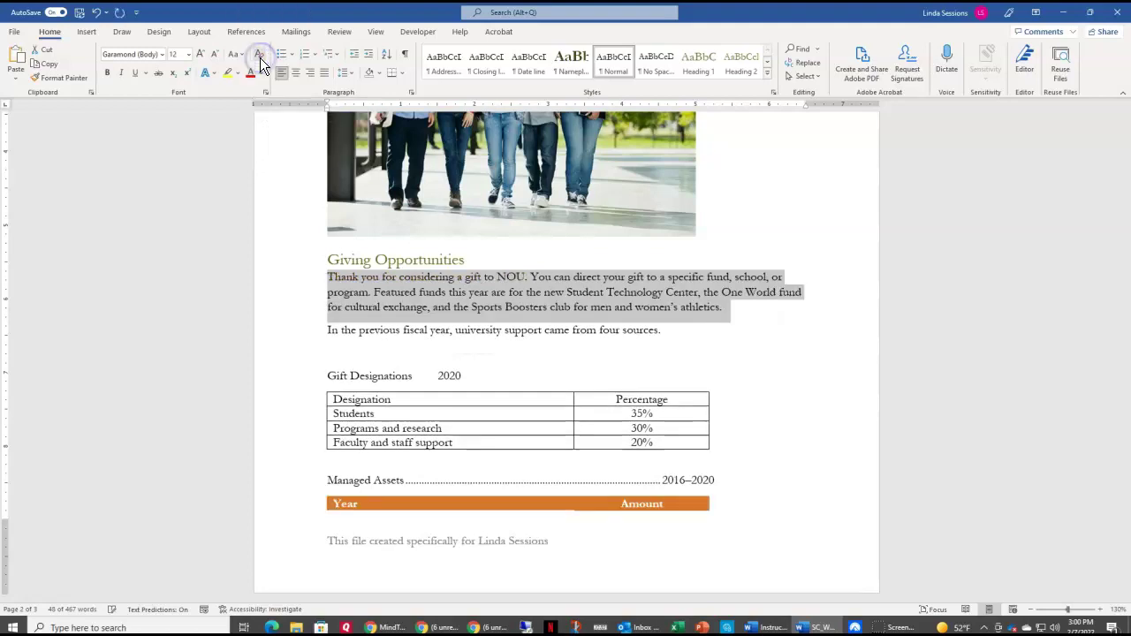
click(750, 306)
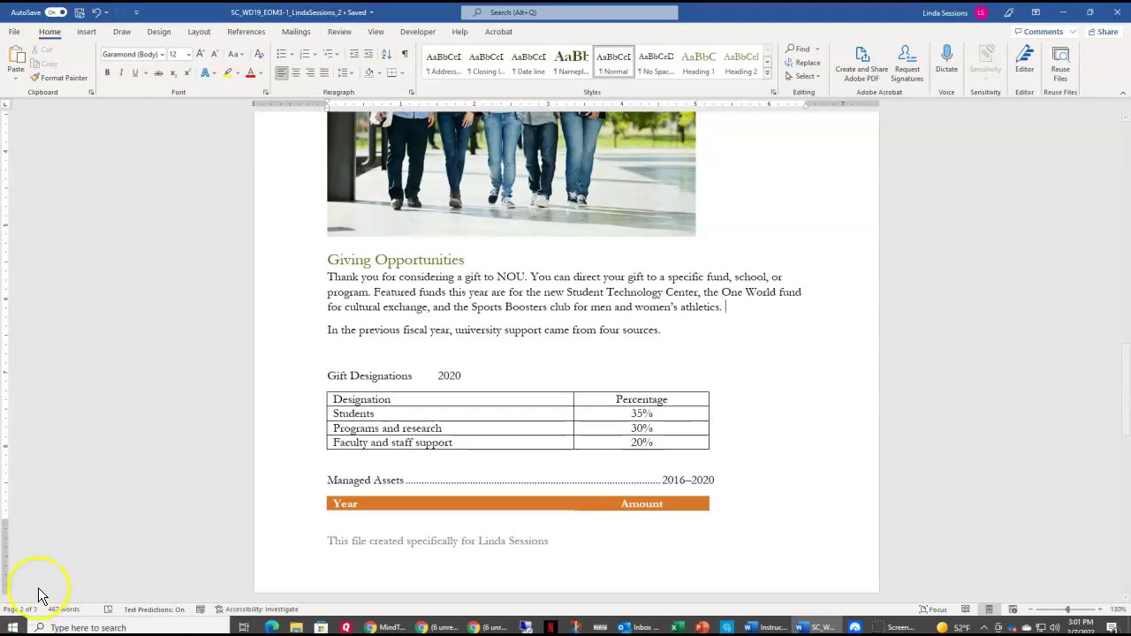
Step: Insert a Linear Venn SmartArt graphic from the Relationship category in the blank paragraph above "Gift Designations"
click(341, 349)
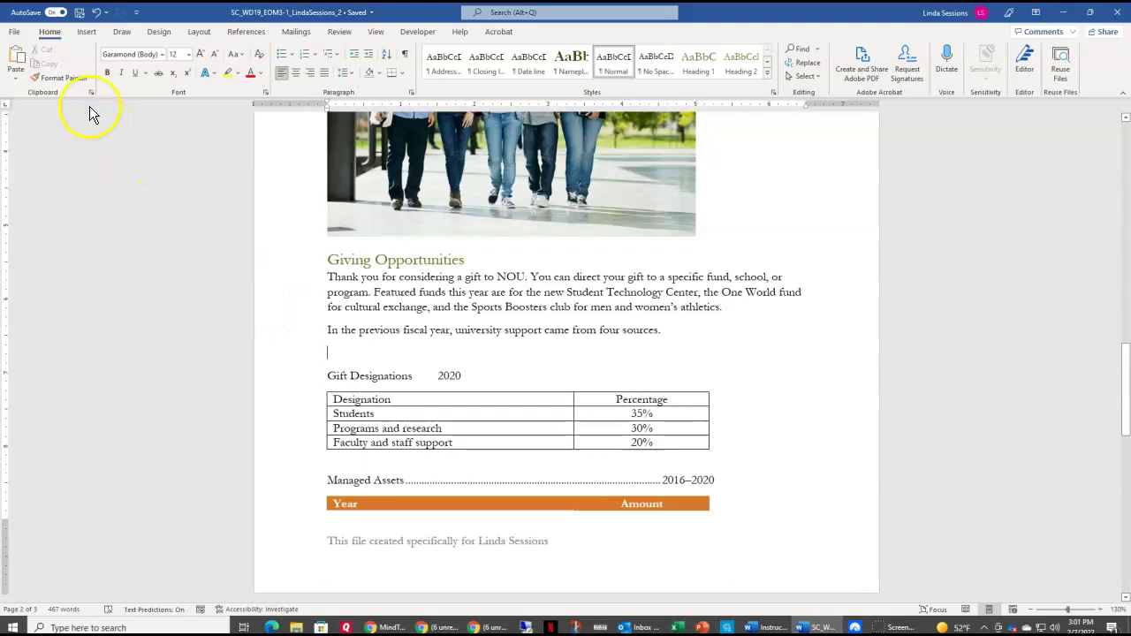
click(85, 33)
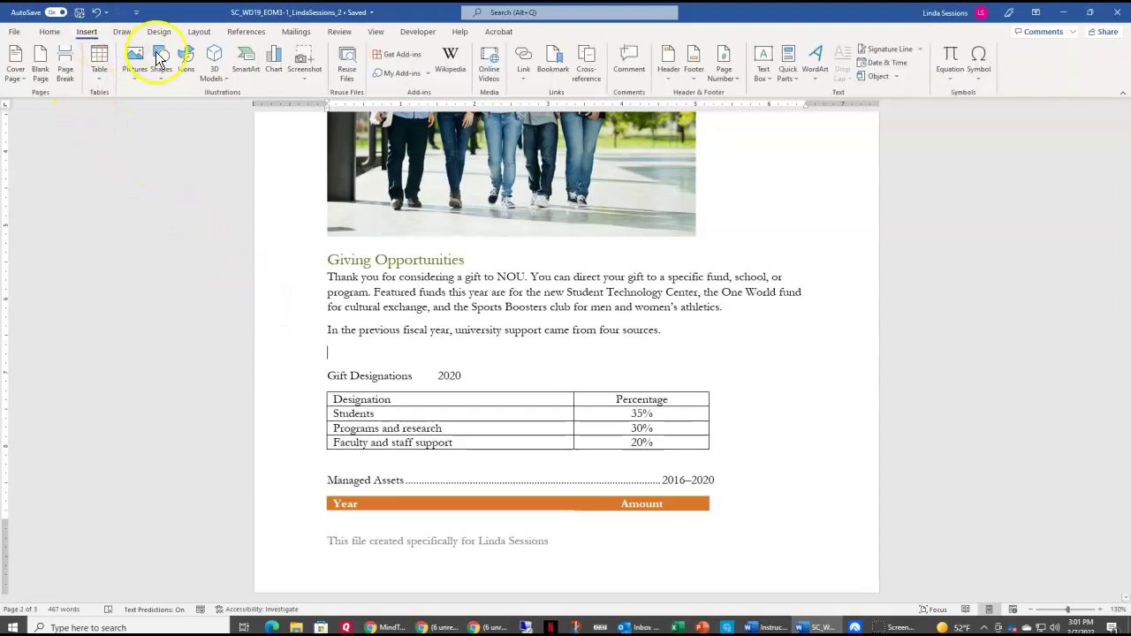
click(251, 65)
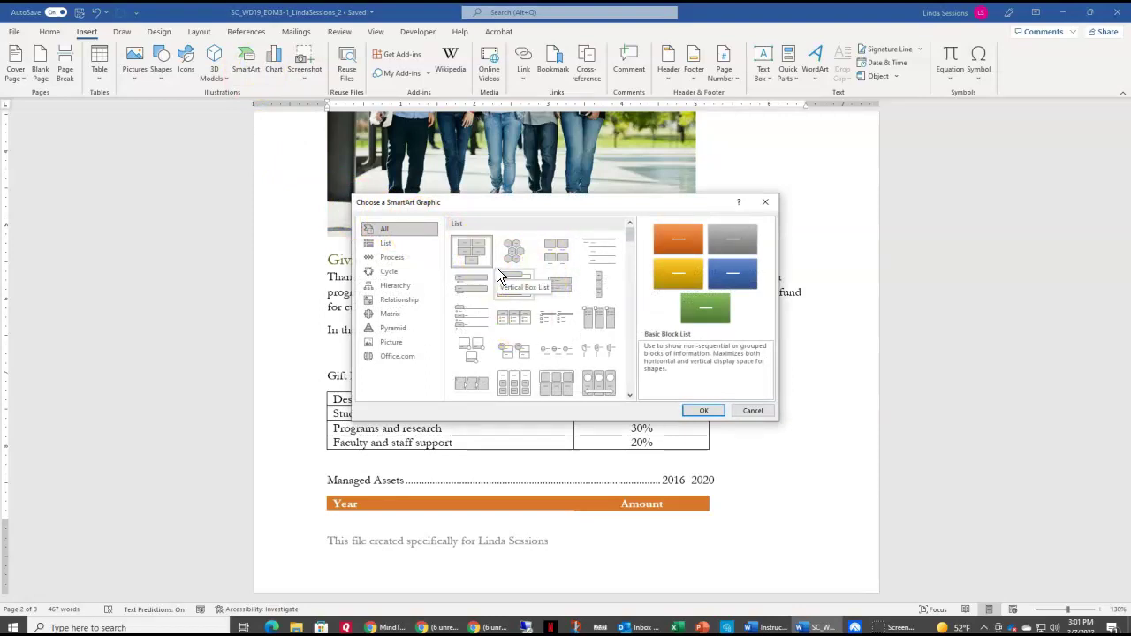
click(422, 308)
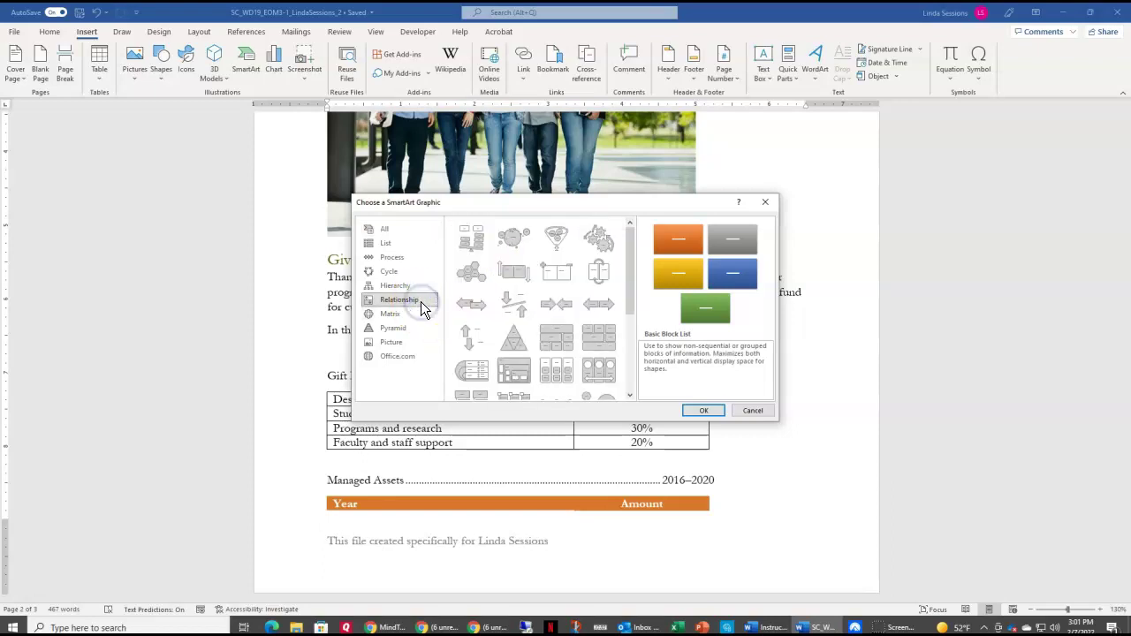
scroll(508, 308, down, 3)
scroll(508, 307, down, 2)
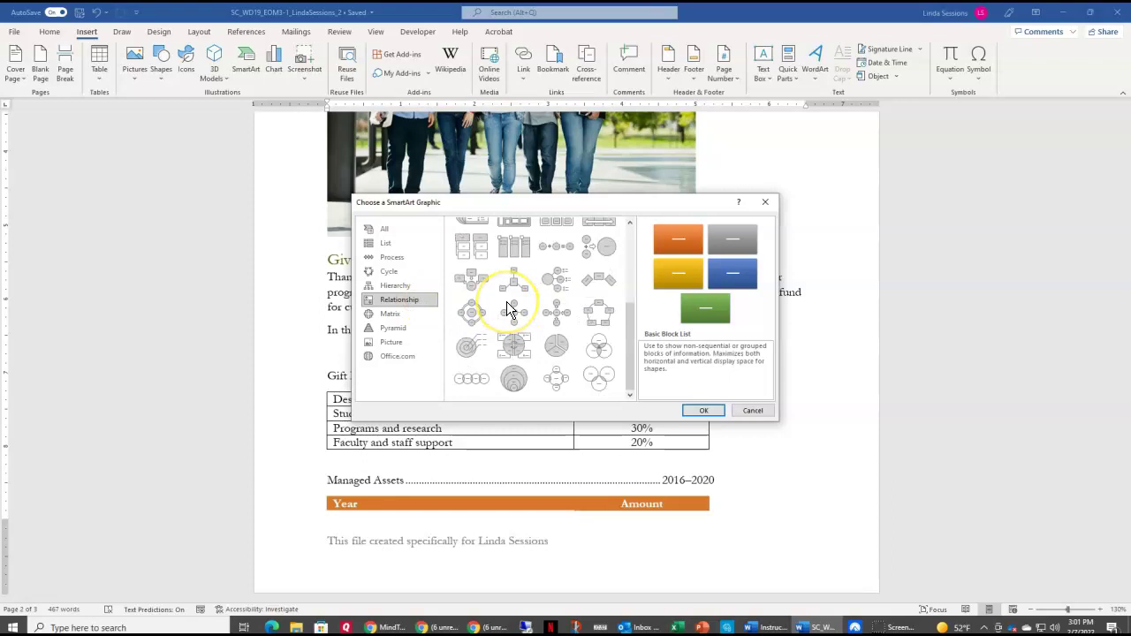
click(465, 378)
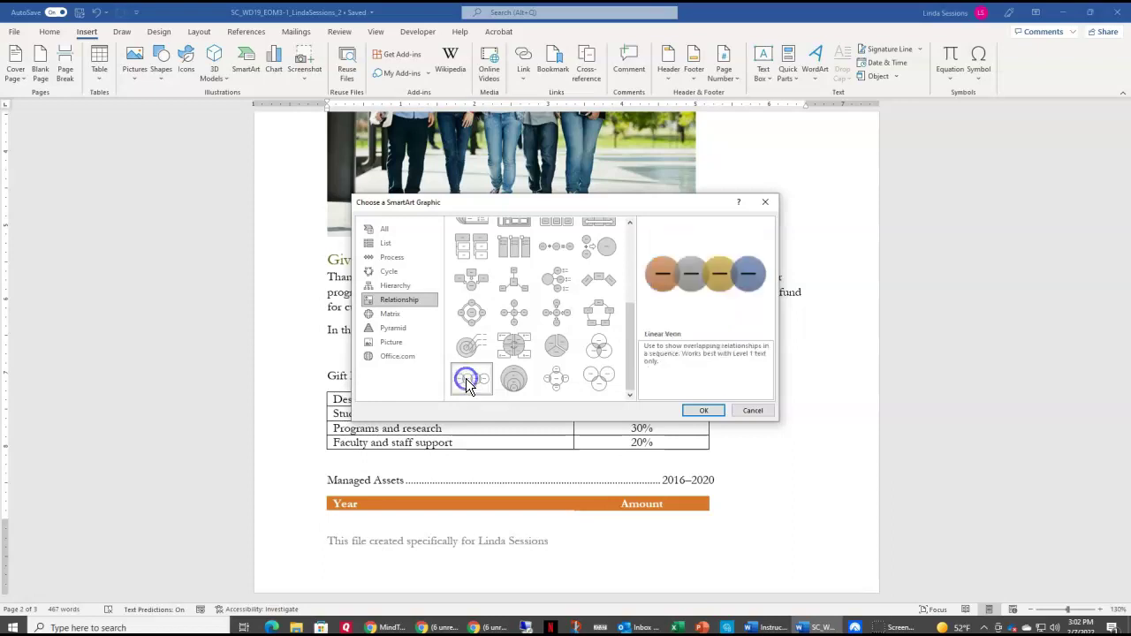
click(707, 411)
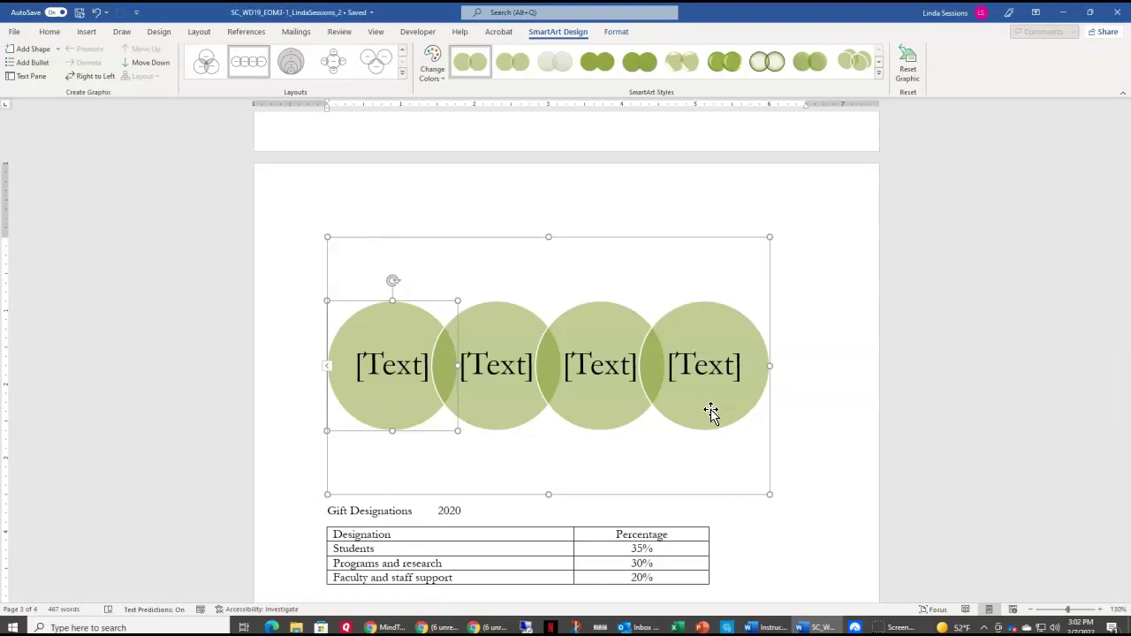
Step: Label the four SmartArt circles from left to right as Businesses, Alumni, Friends and Foundations
click(400, 368)
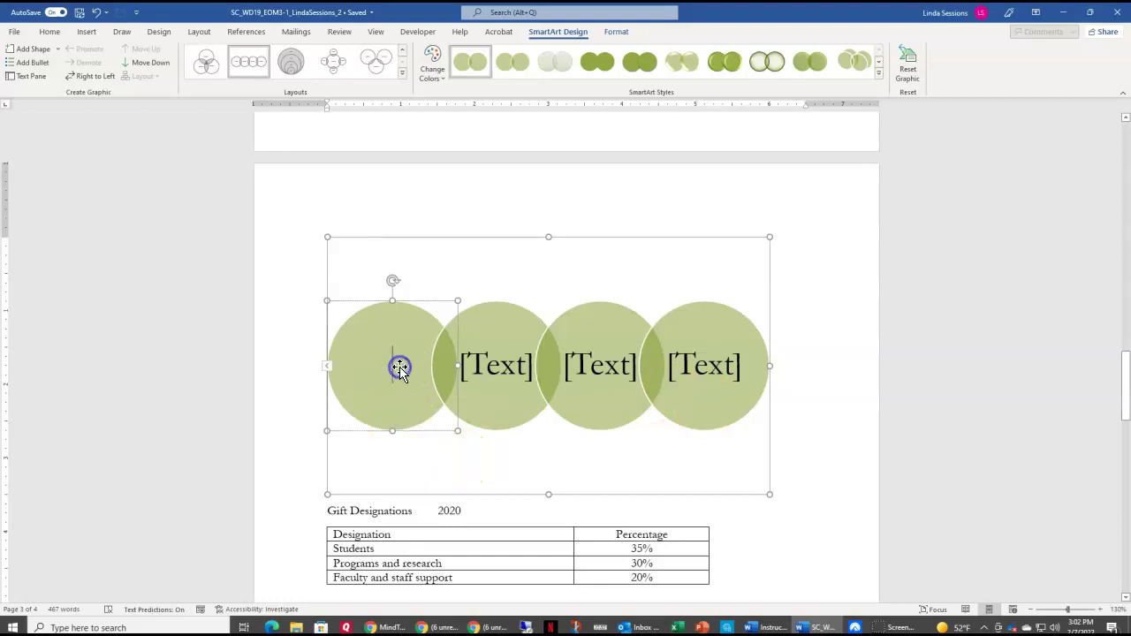
text(Businesses)
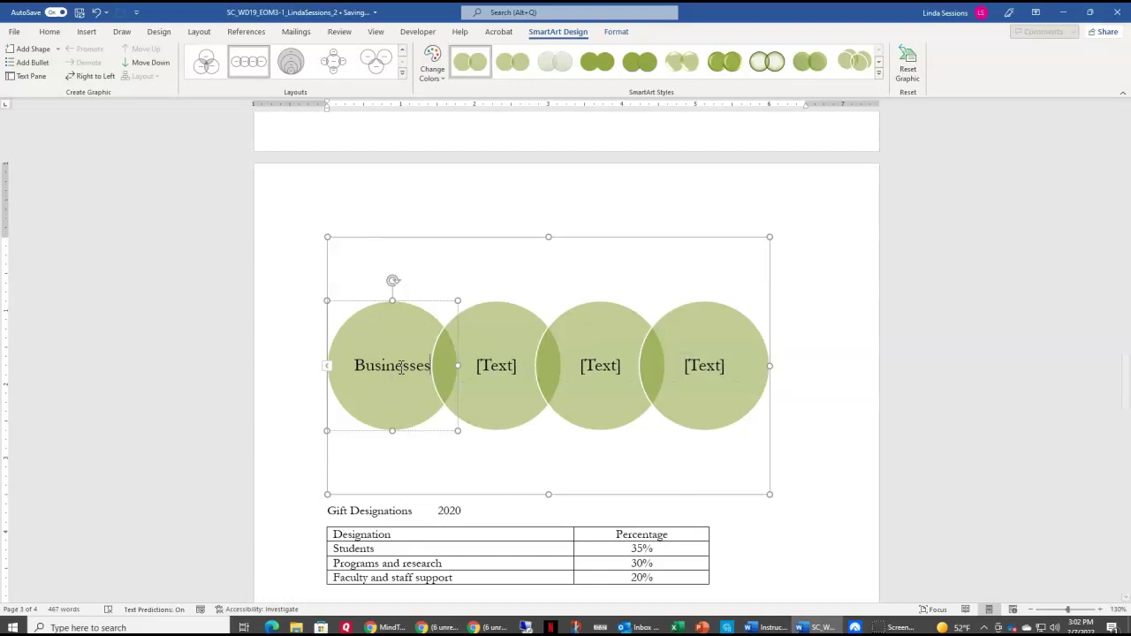
click(500, 366)
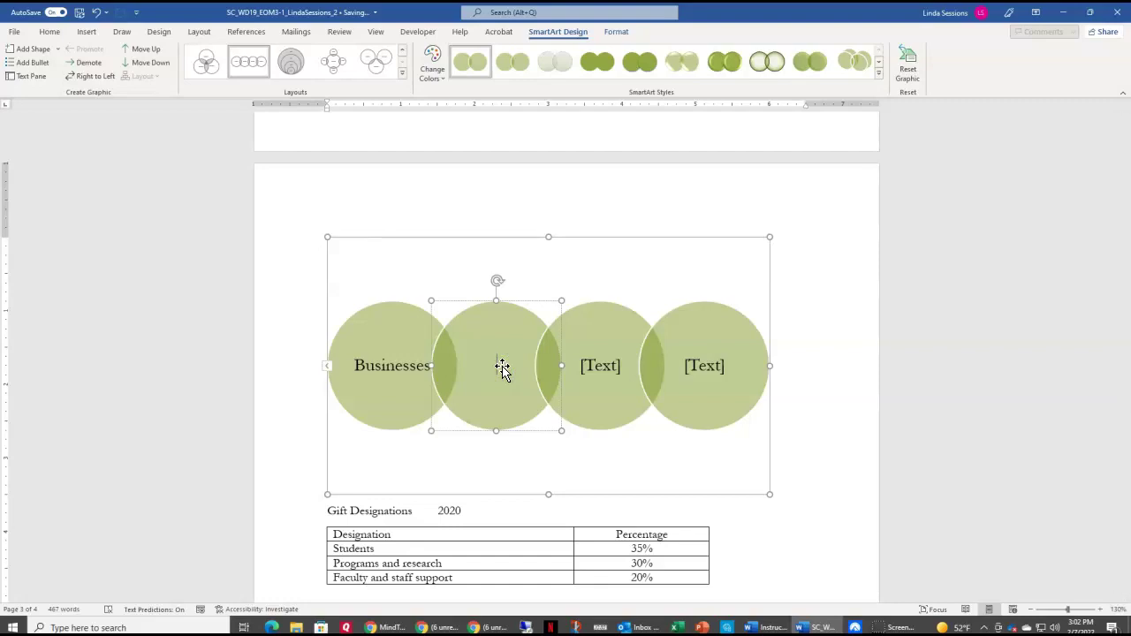
text(Alumni)
click(614, 369)
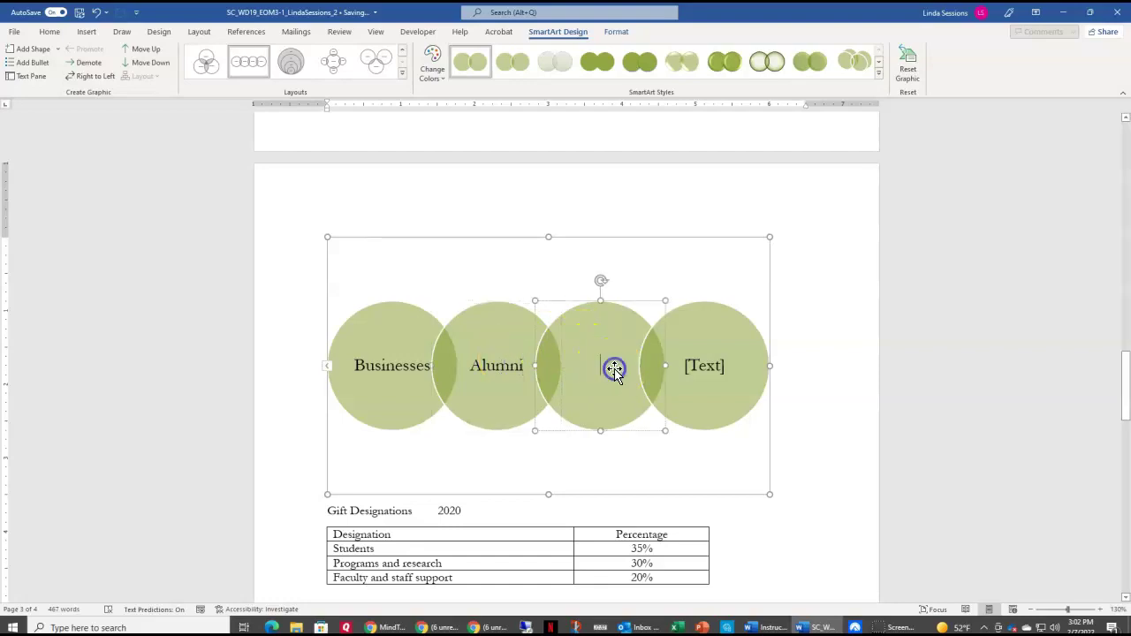
text(Friends)
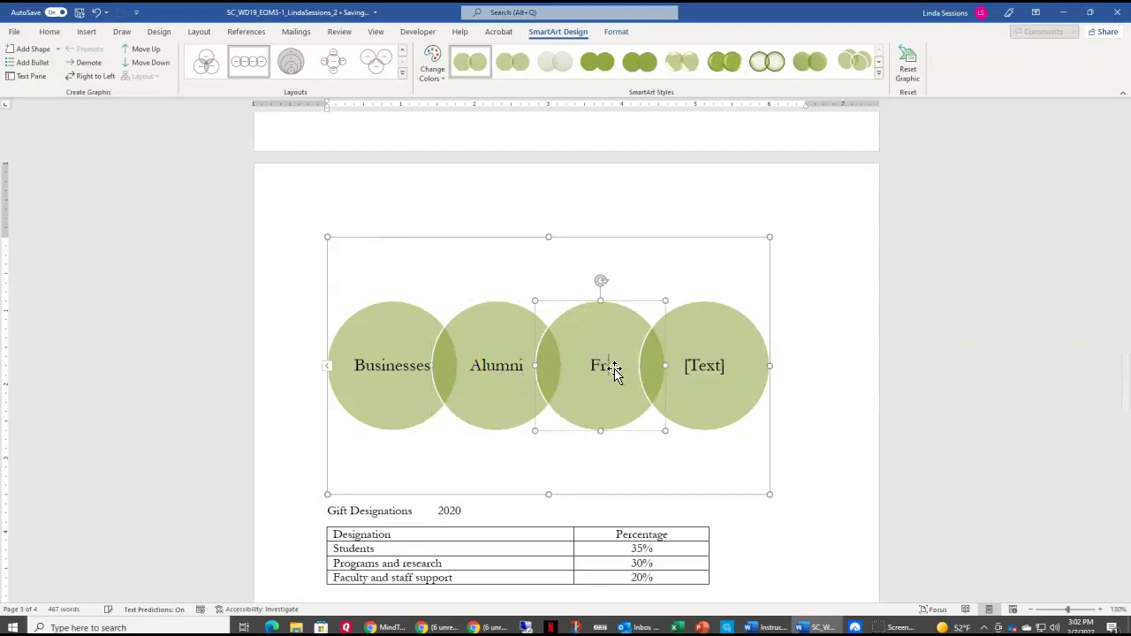
click(708, 366)
text(Found)
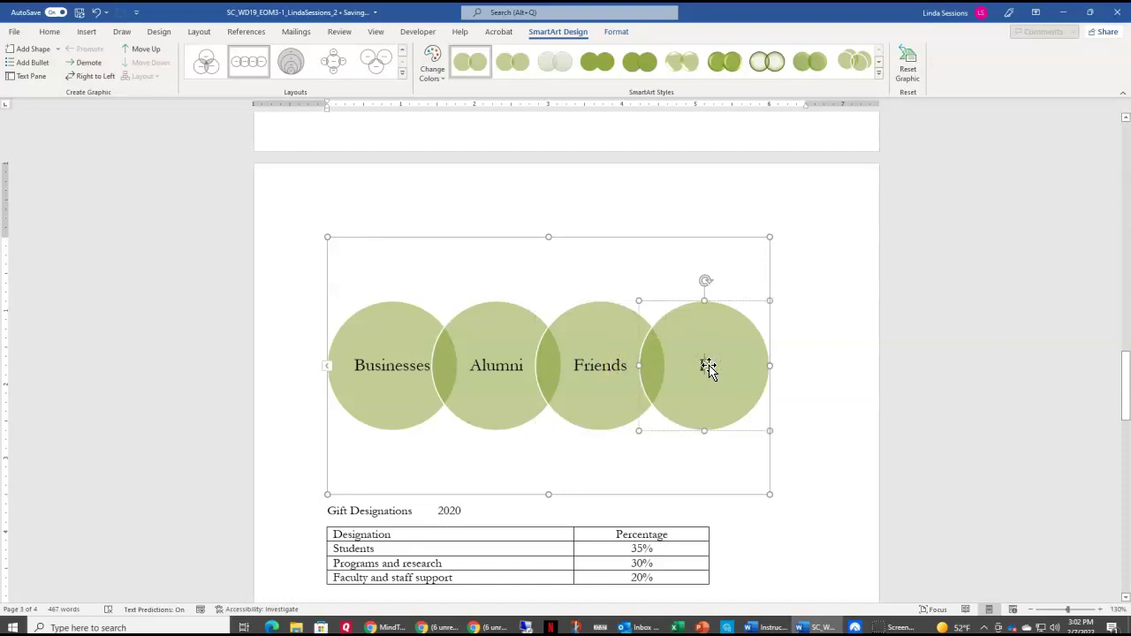
text(ations)
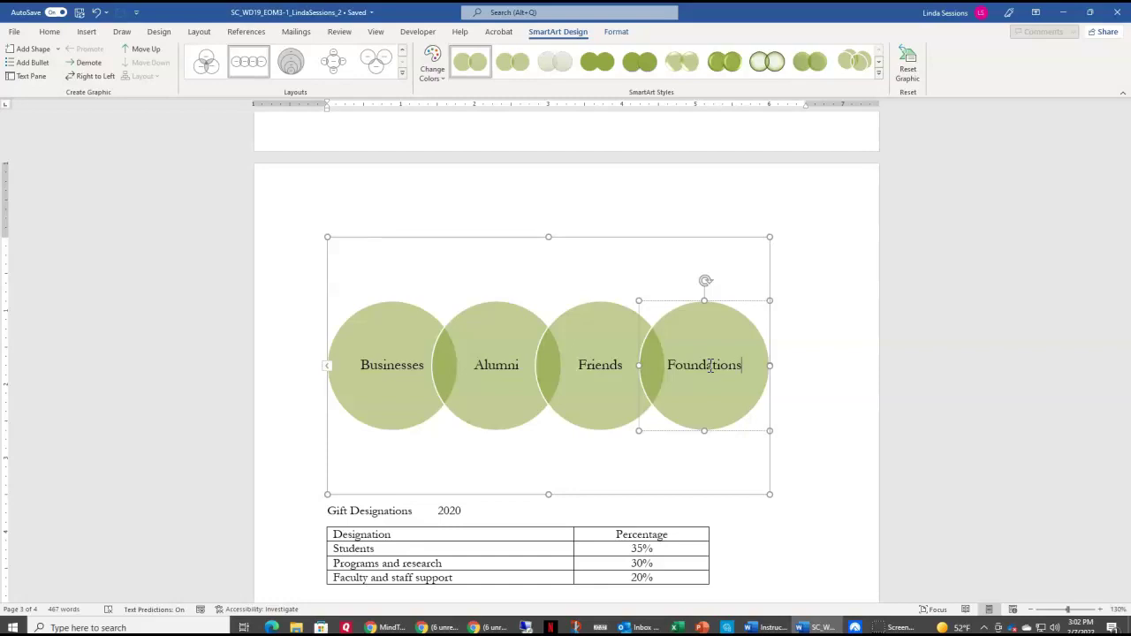
Step: Set the height of the whole Linear Venn SmartArt graphic to 2.3 inches
click(709, 365)
click(492, 371)
click(586, 361)
click(688, 431)
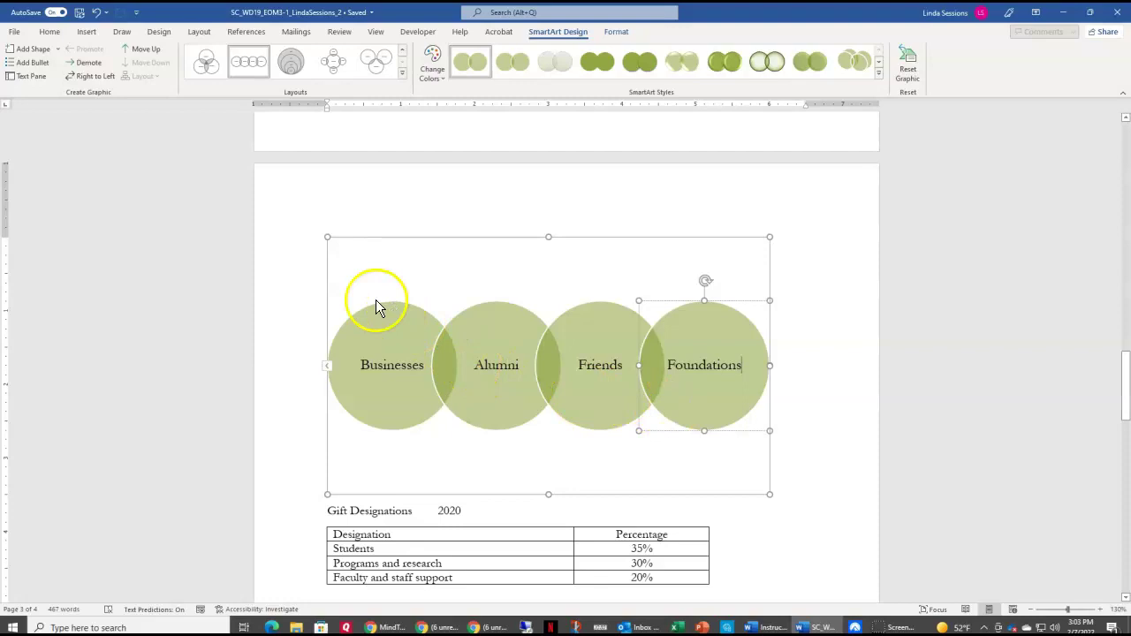
click(448, 245)
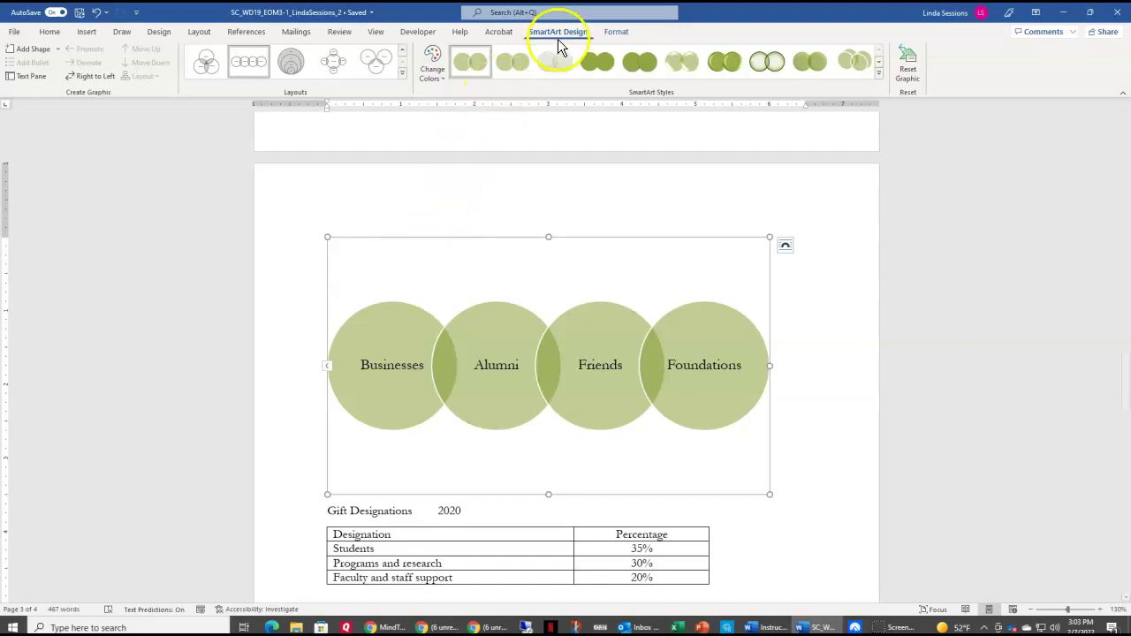
click(617, 34)
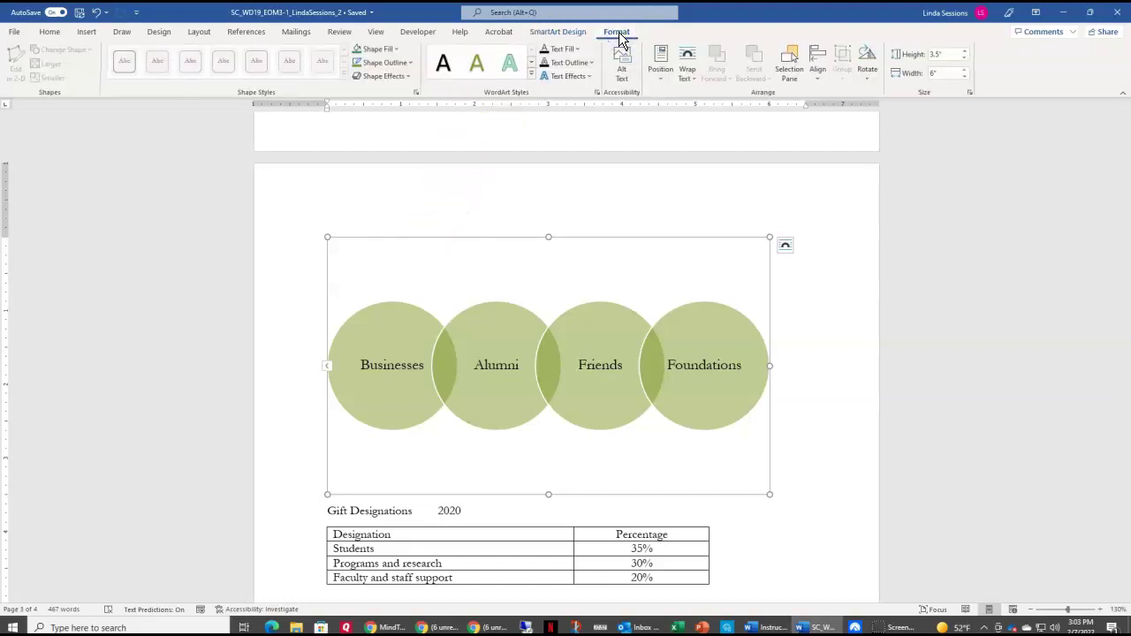
click(946, 54)
text(2.3)
key(Return)
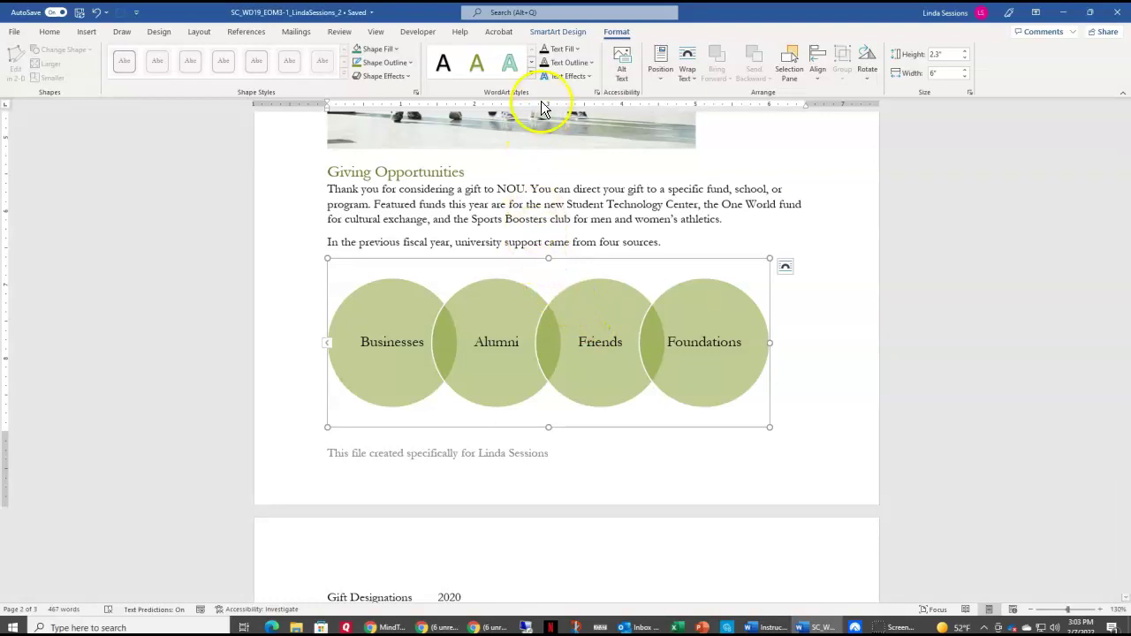
Step: Recolor the Venn SmartArt with the last Accent 1 variation, a light-to-dark green gradient, and apply the fifth SmartArt style
click(550, 32)
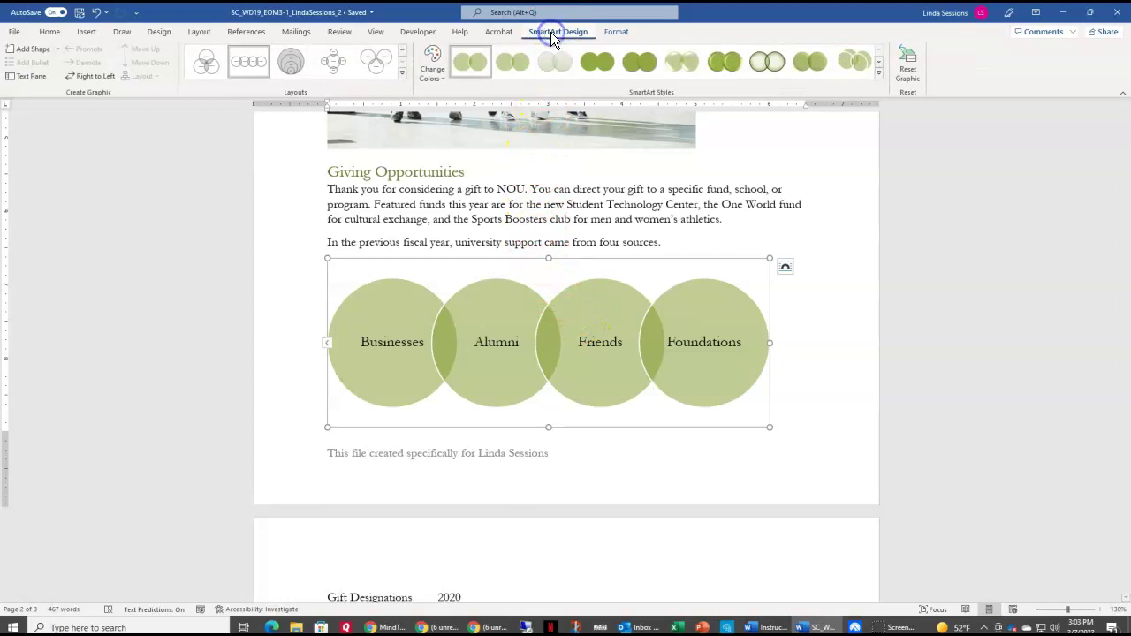
click(434, 66)
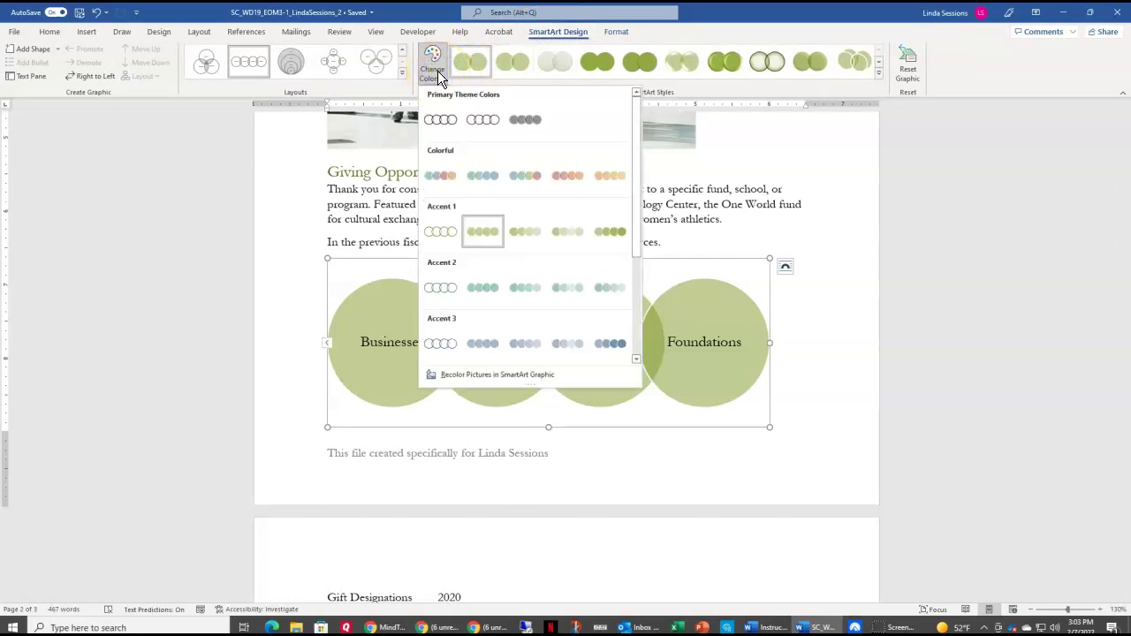
click(446, 178)
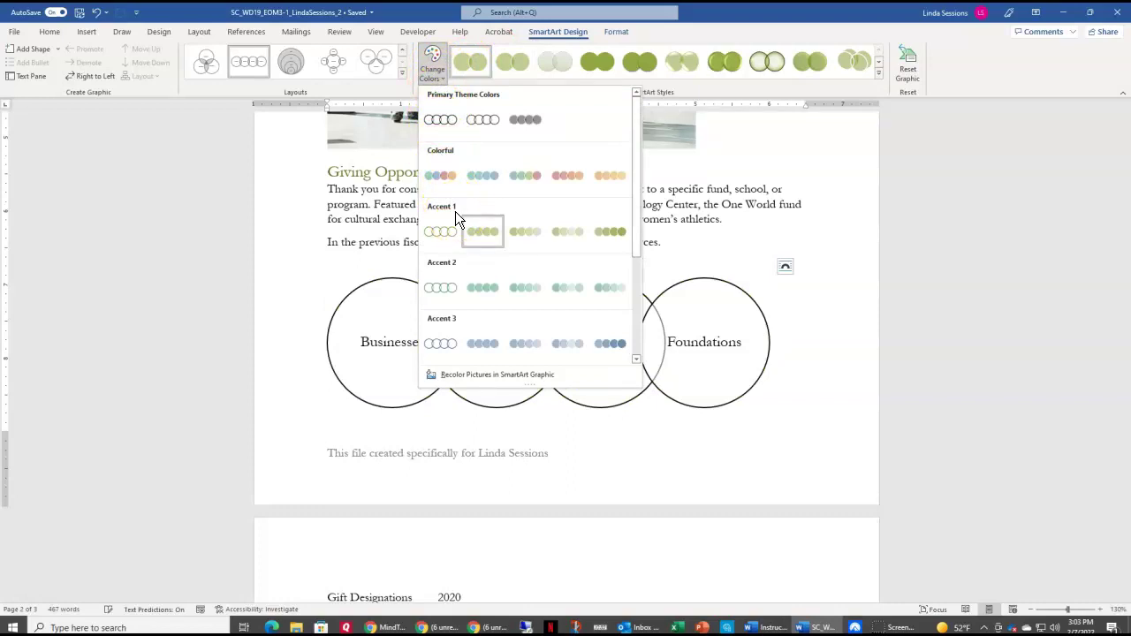
click(599, 231)
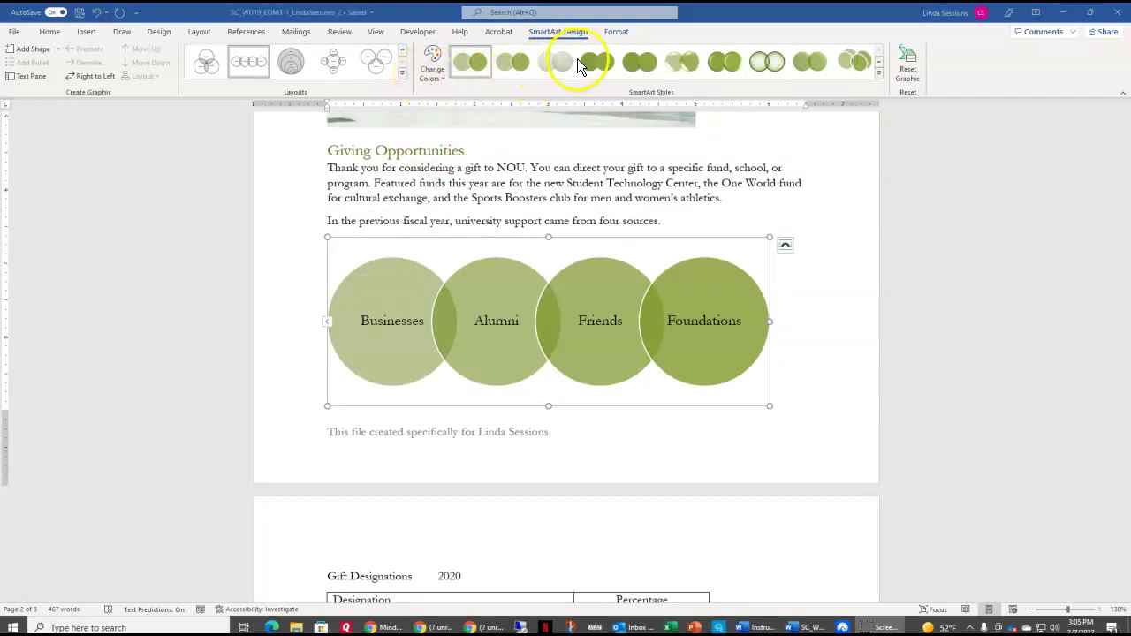
click(655, 74)
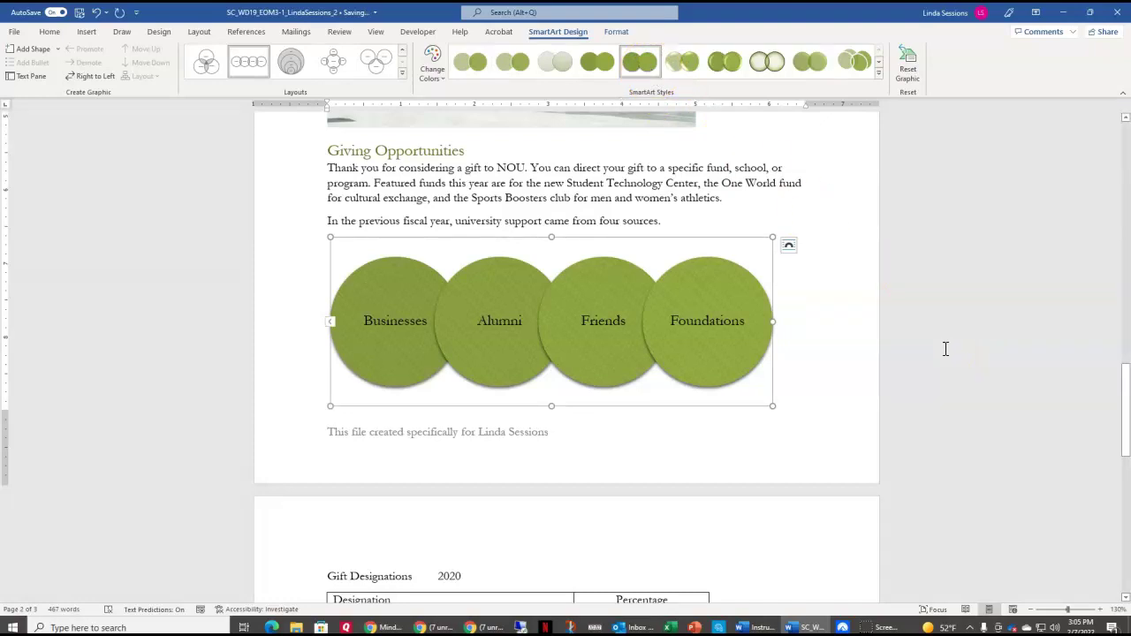
Step: Add a right-aligned tab stop at 5.25 inches with dotted leader 2 to the "Gift Designations" line
scroll(945, 349, down, 6)
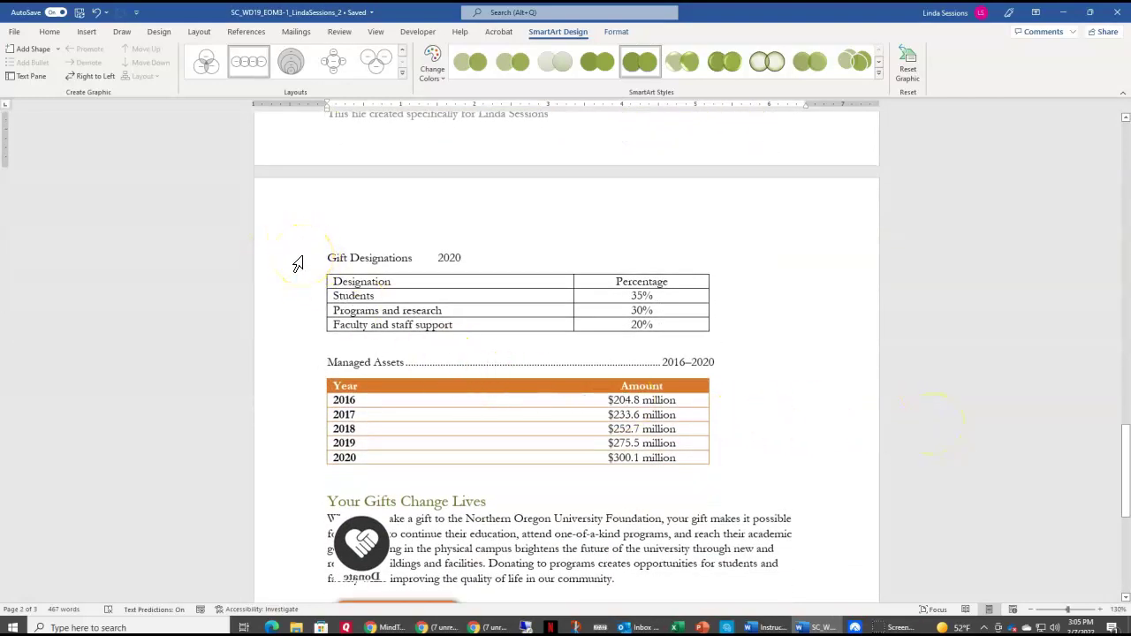
mouse_move(296, 330)
mouse_down()
mouse_move(291, 373)
mouse_move(303, 369)
mouse_up()
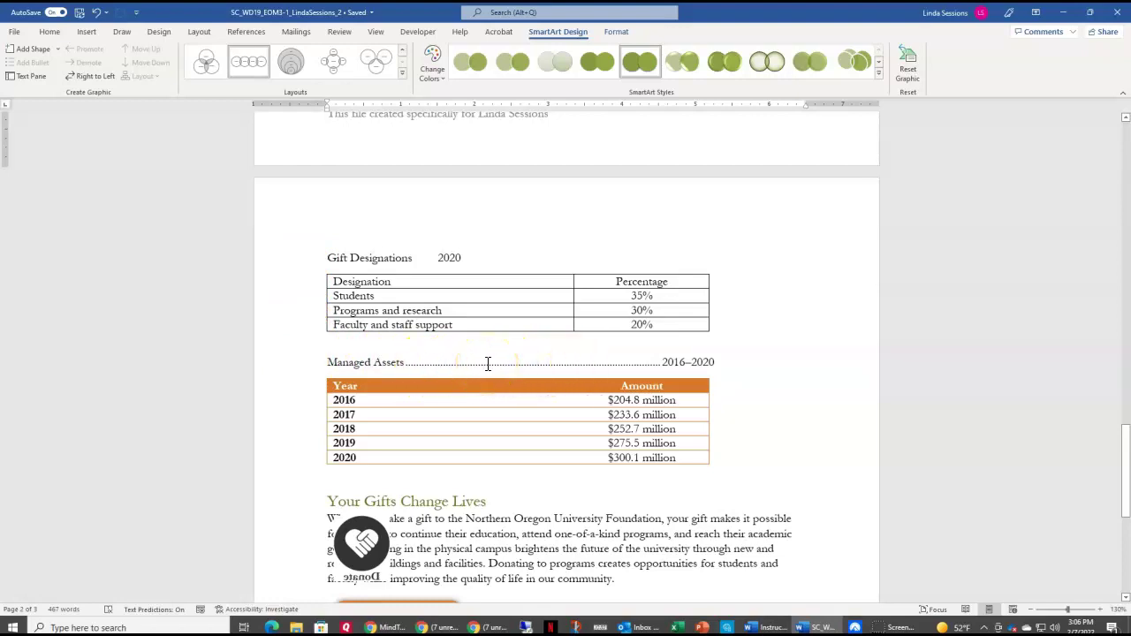
click(417, 257)
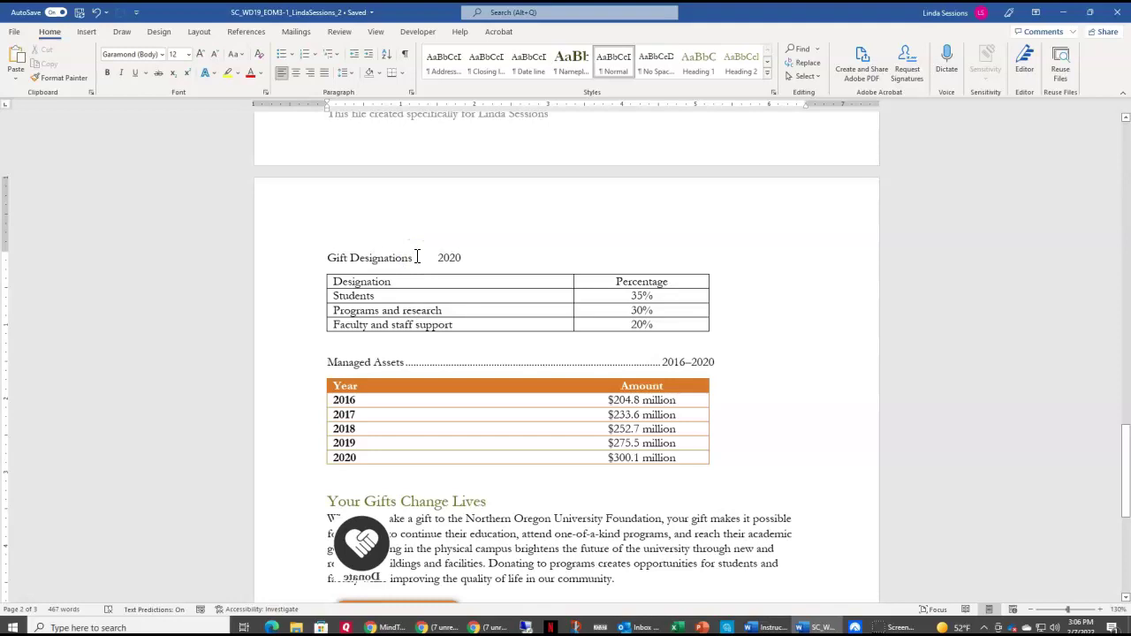
click(412, 92)
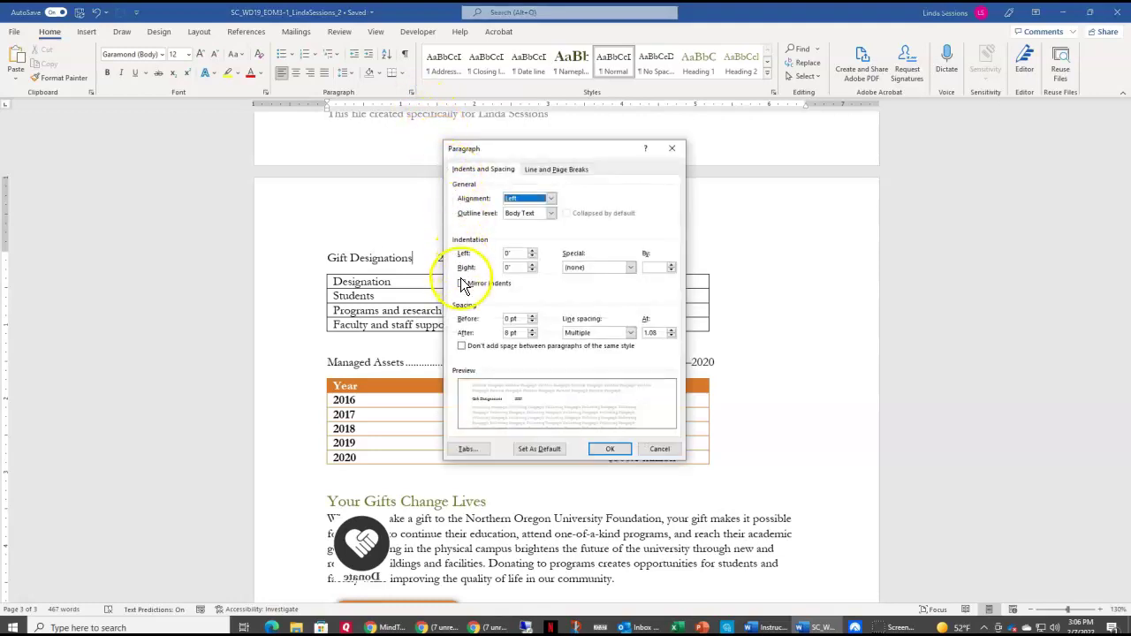
click(470, 449)
click(506, 234)
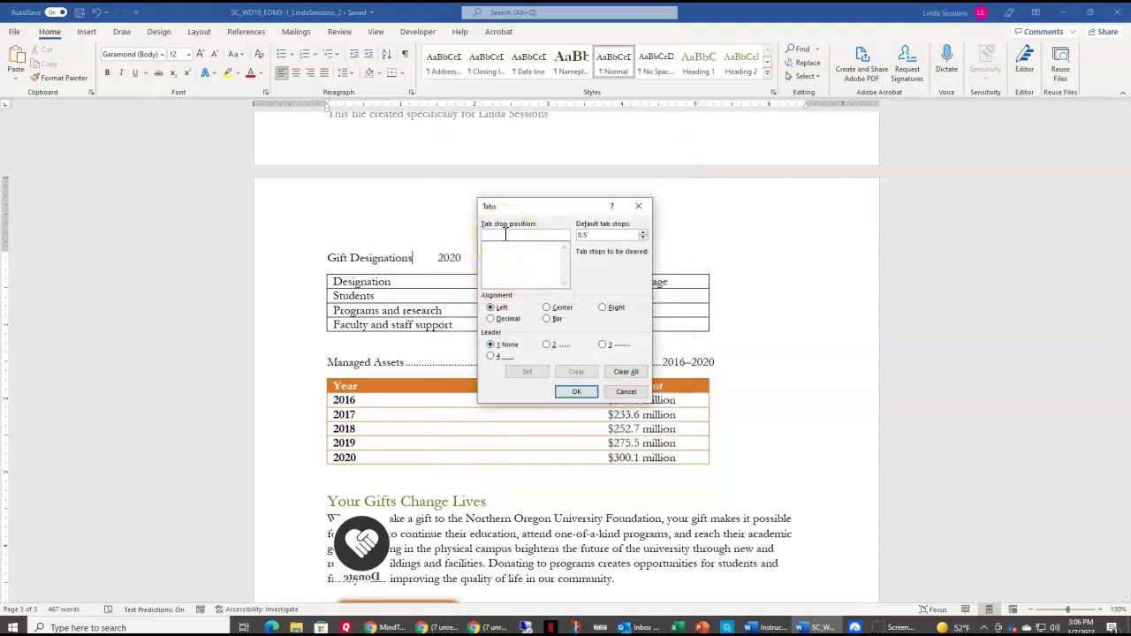
text(5.25)
click(590, 323)
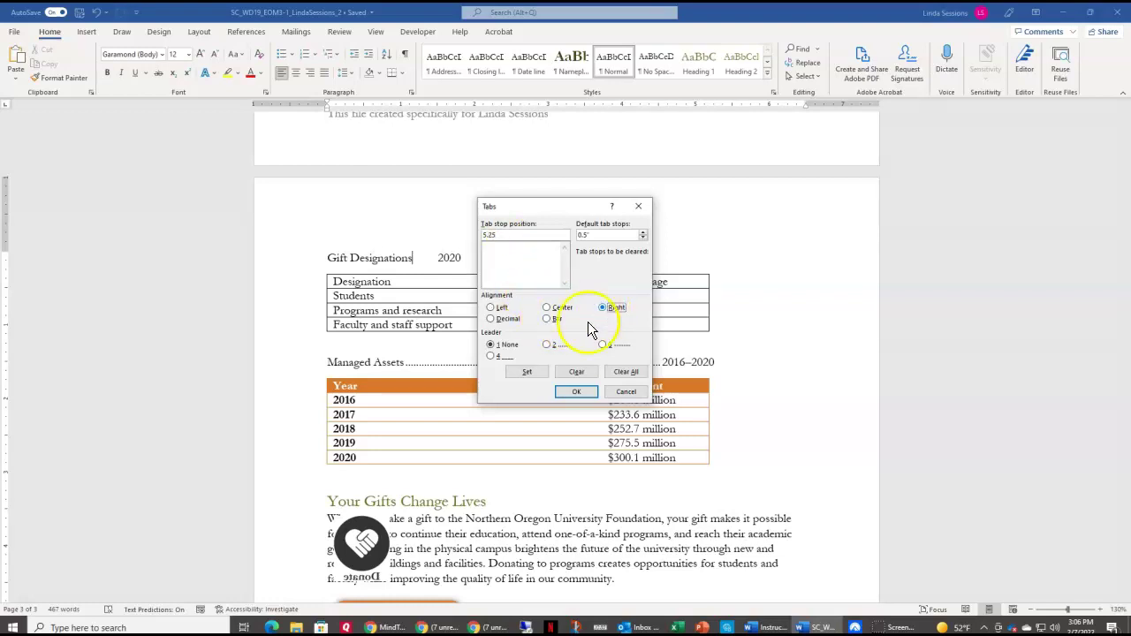
click(548, 346)
click(539, 373)
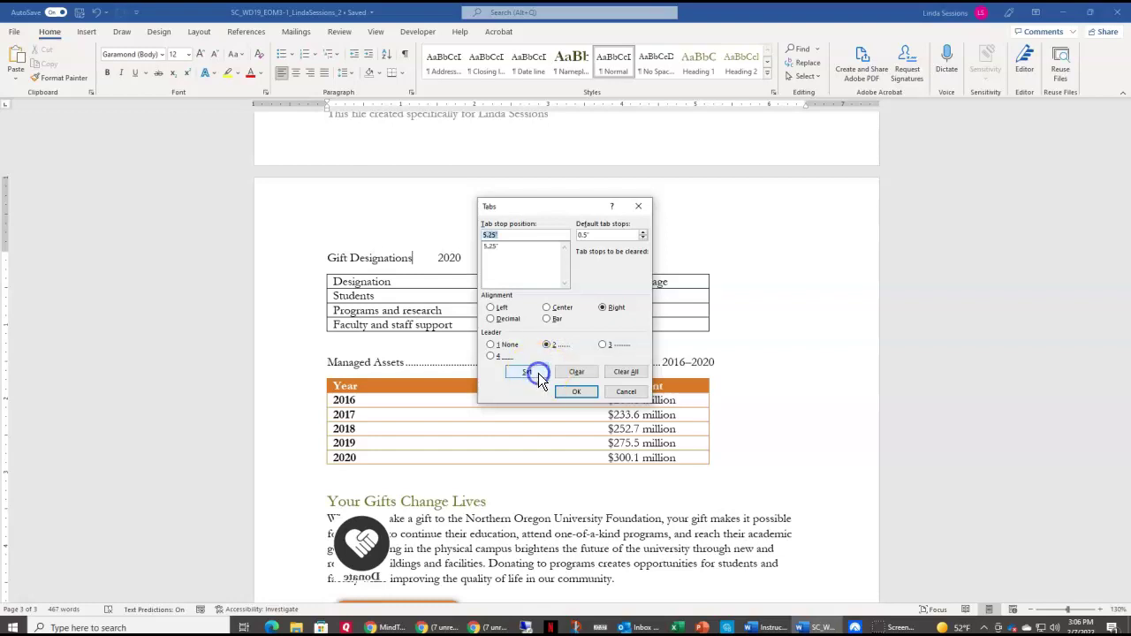
click(568, 393)
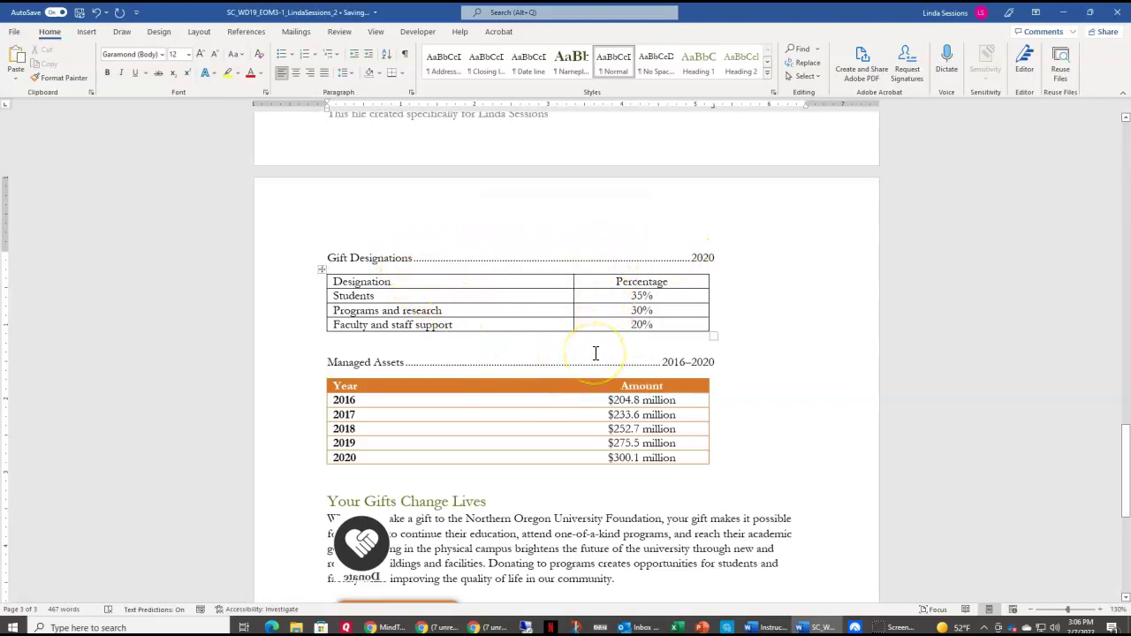
Step: Add a row below "Faculty and staff support" in the Gift Designations table, containing Facilities and 15%
click(488, 295)
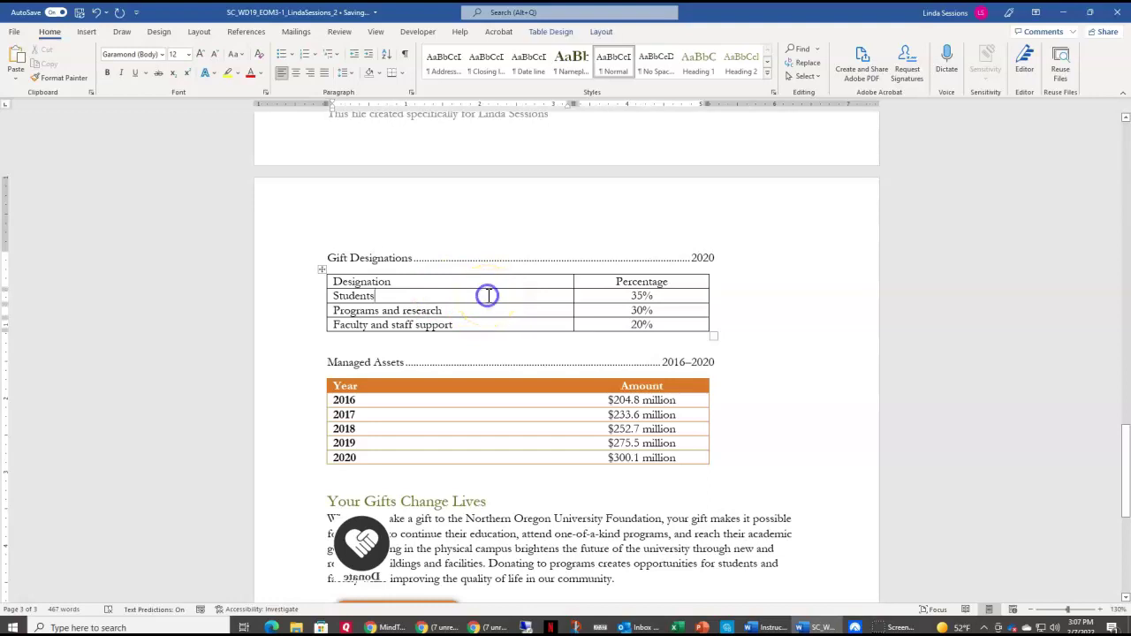
click(470, 326)
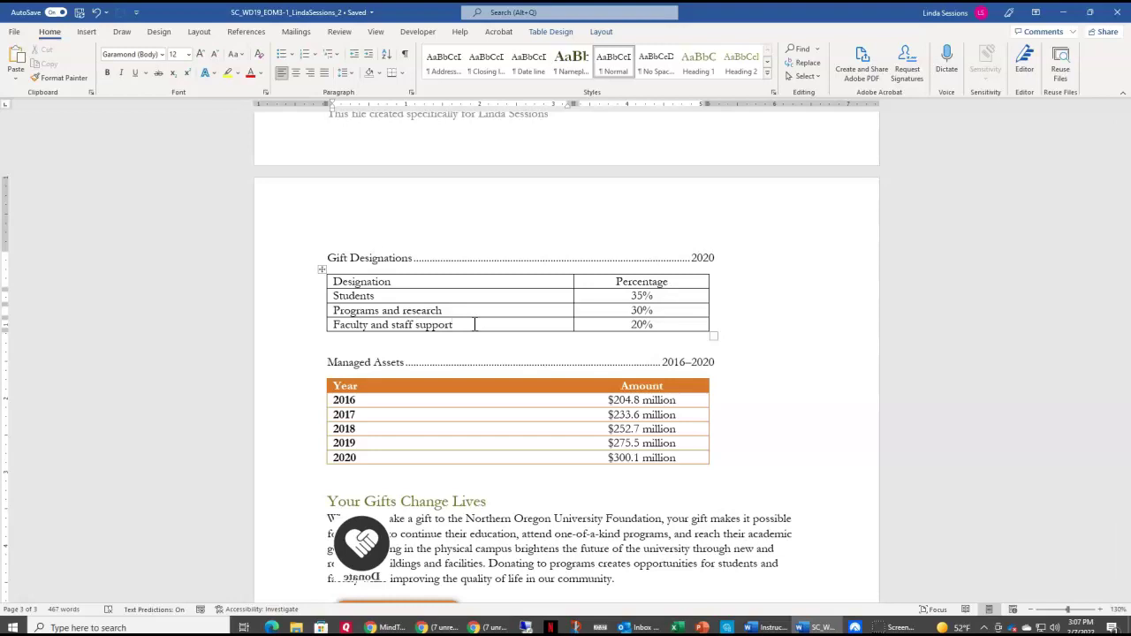
click(558, 34)
click(602, 33)
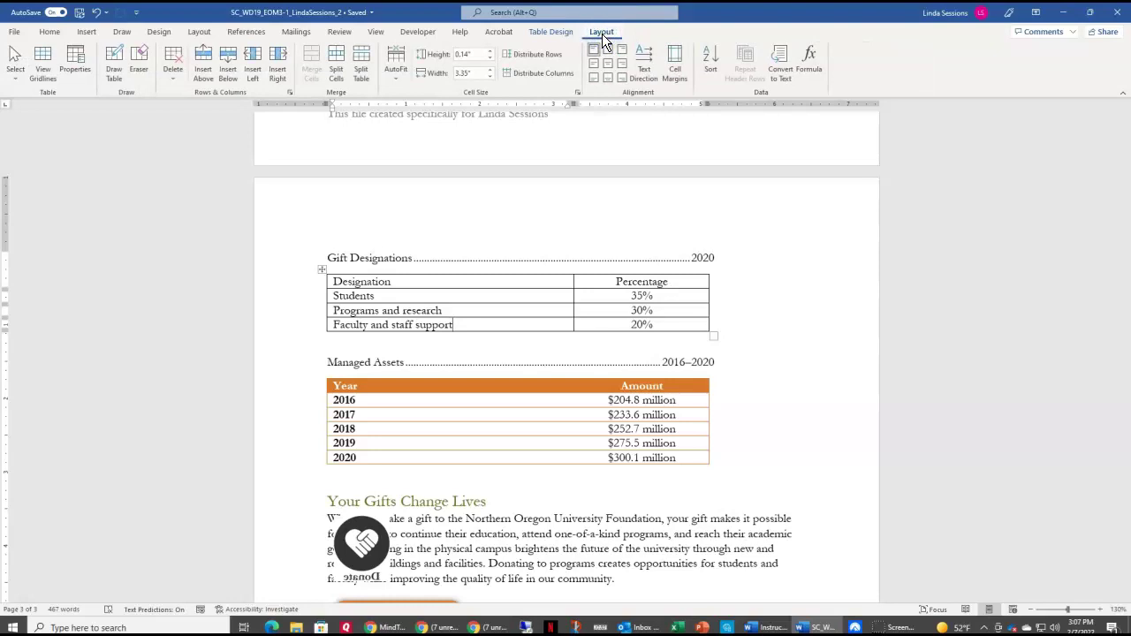
click(227, 74)
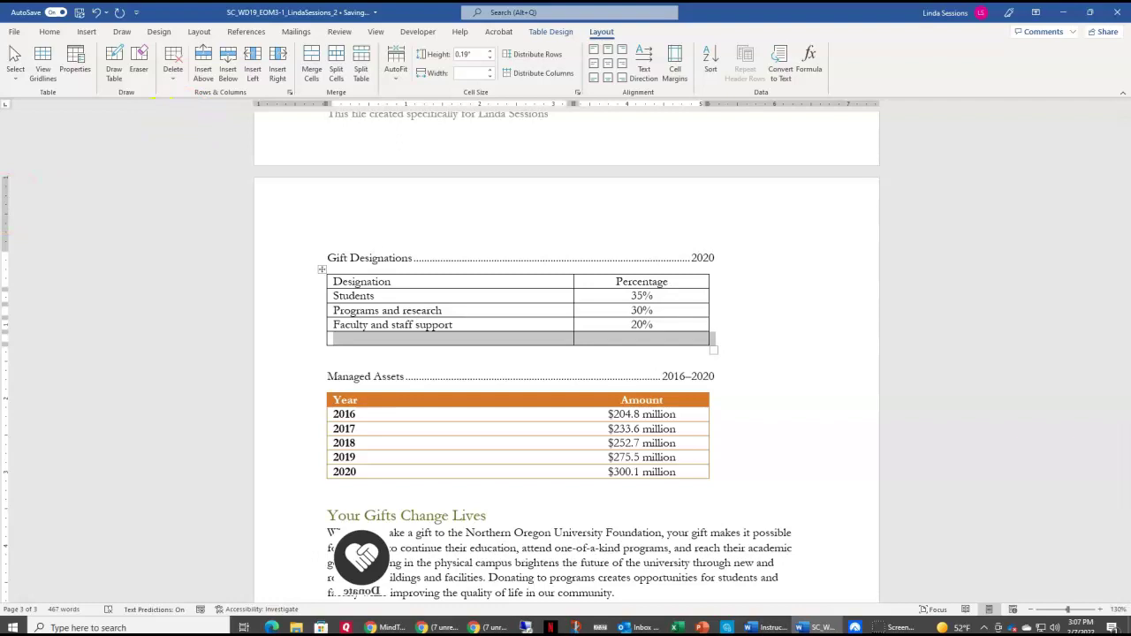
click(383, 340)
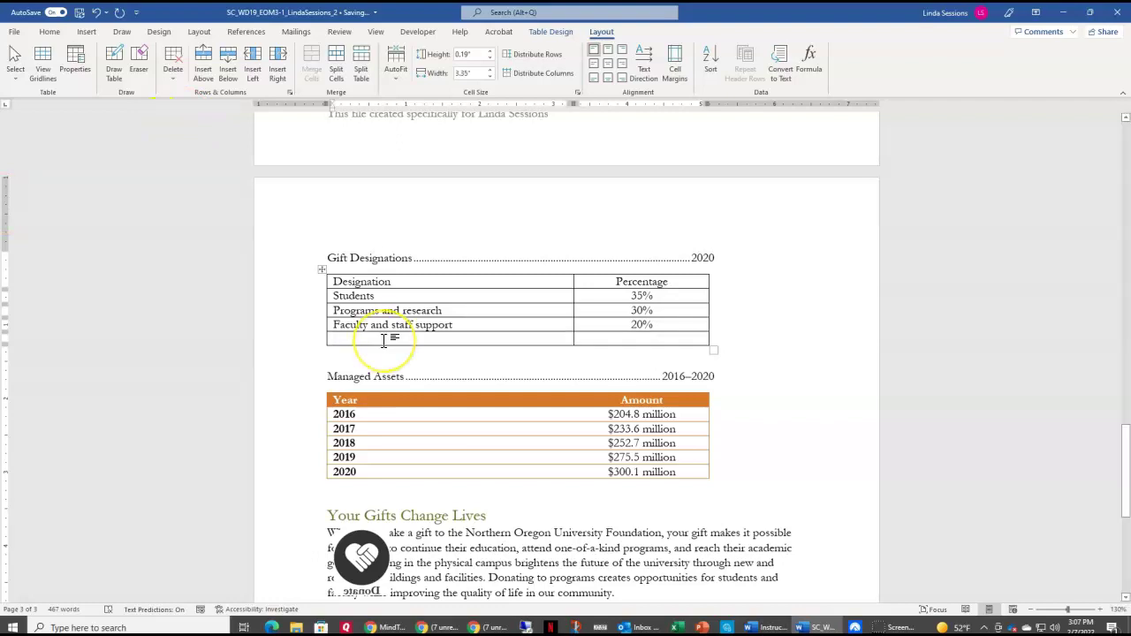
text(Fac)
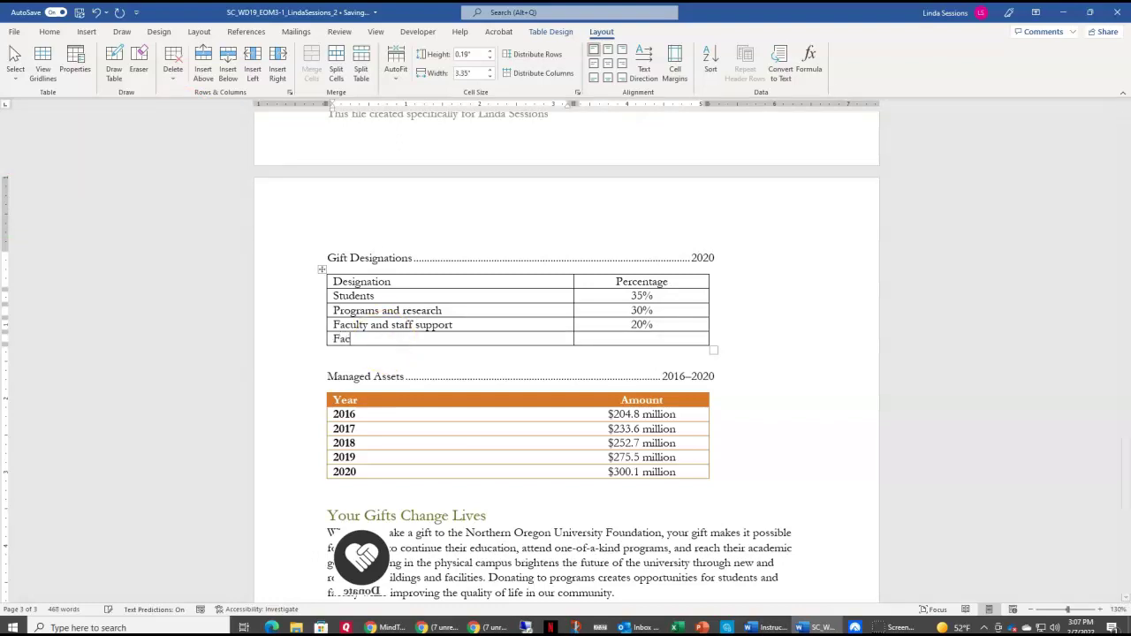
text(ilities)
key(Tab)
text(15%)
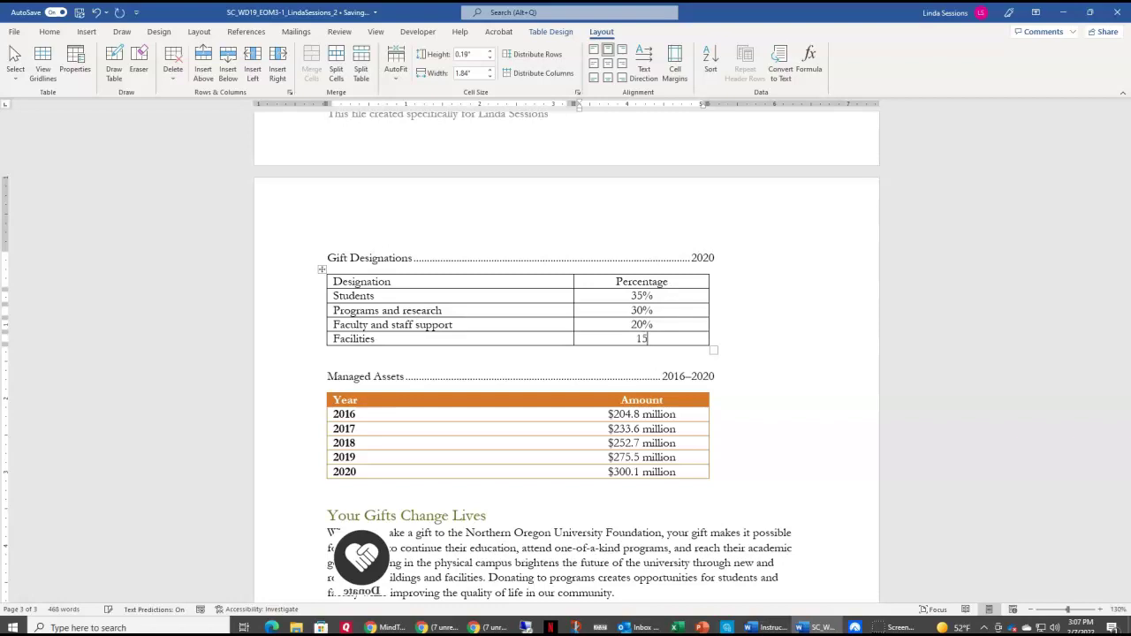
Step: Apply the orange List Table style with a solid header row to the Gift Designations table, matching the Managed Assets table
click(385, 322)
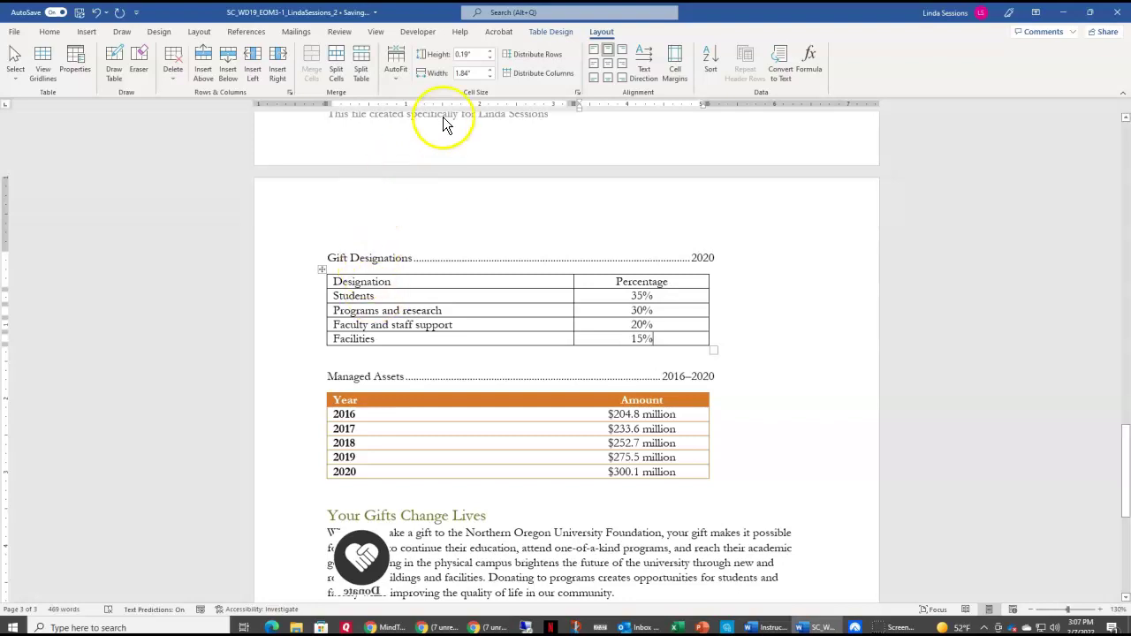
click(554, 32)
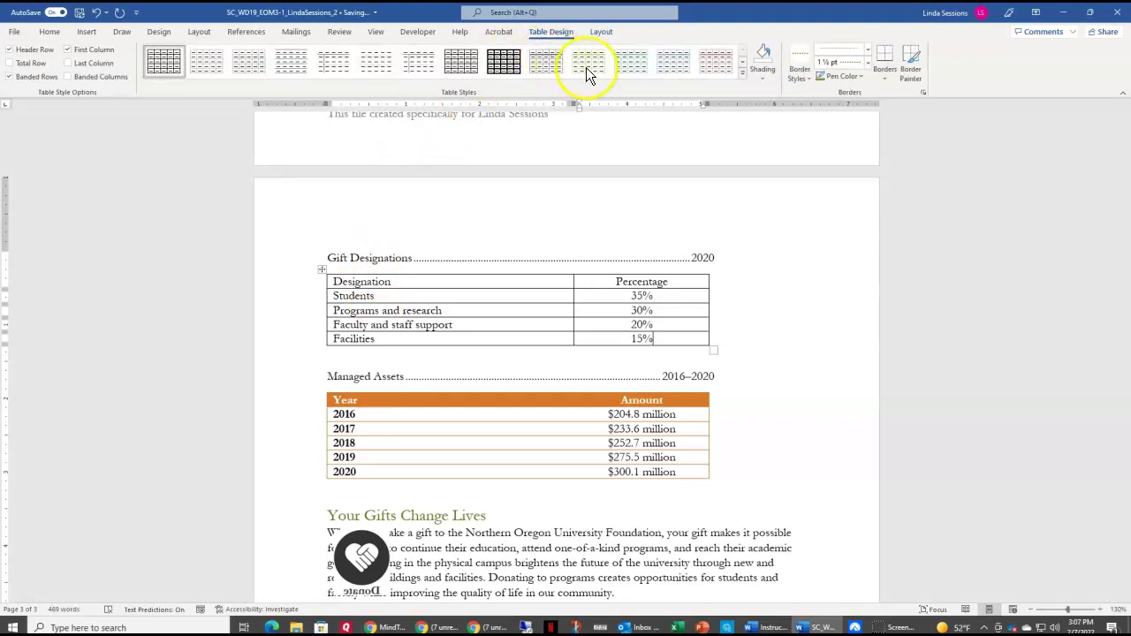
click(743, 77)
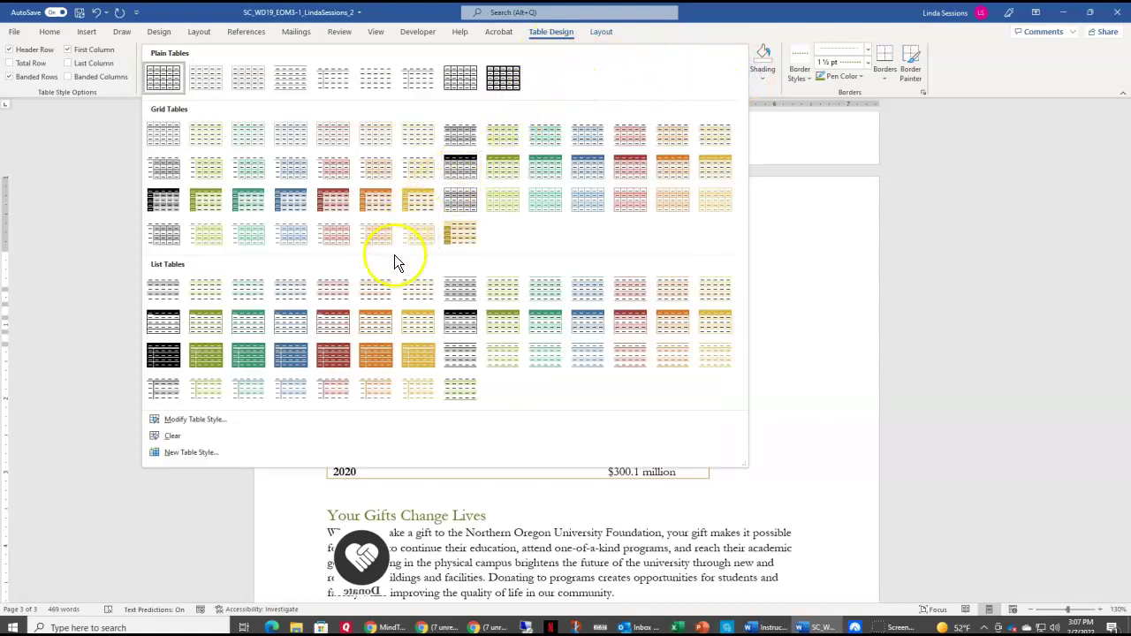
click(369, 317)
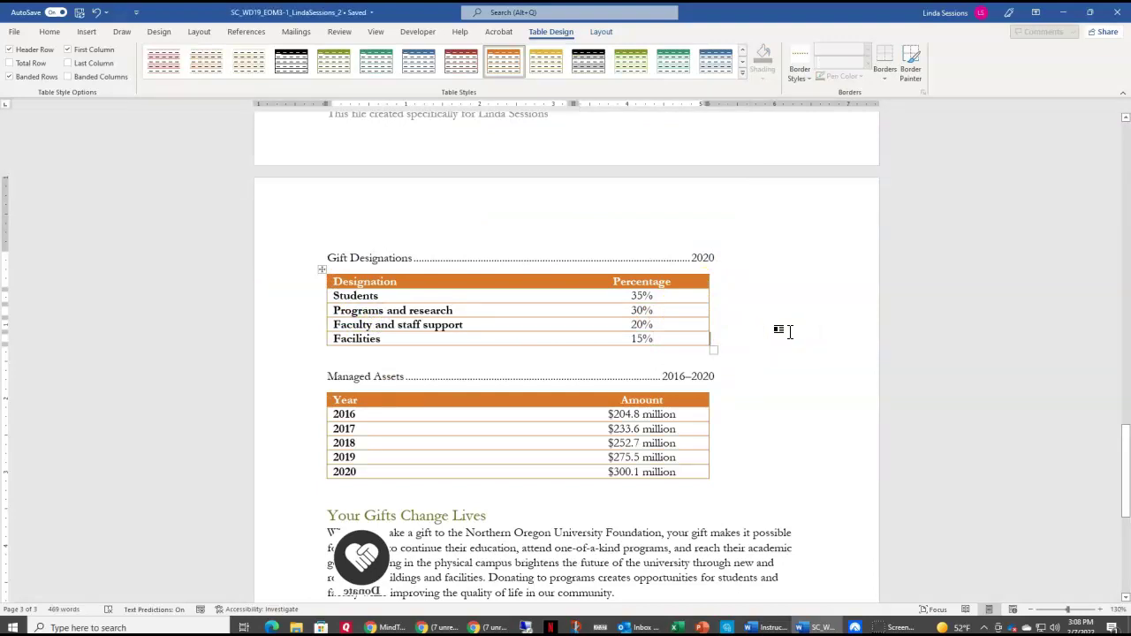
Step: Flip the Donate picture under "Your Gifts Change Lives" horizontally so that its text reads correctly
scroll(790, 331, down, 3)
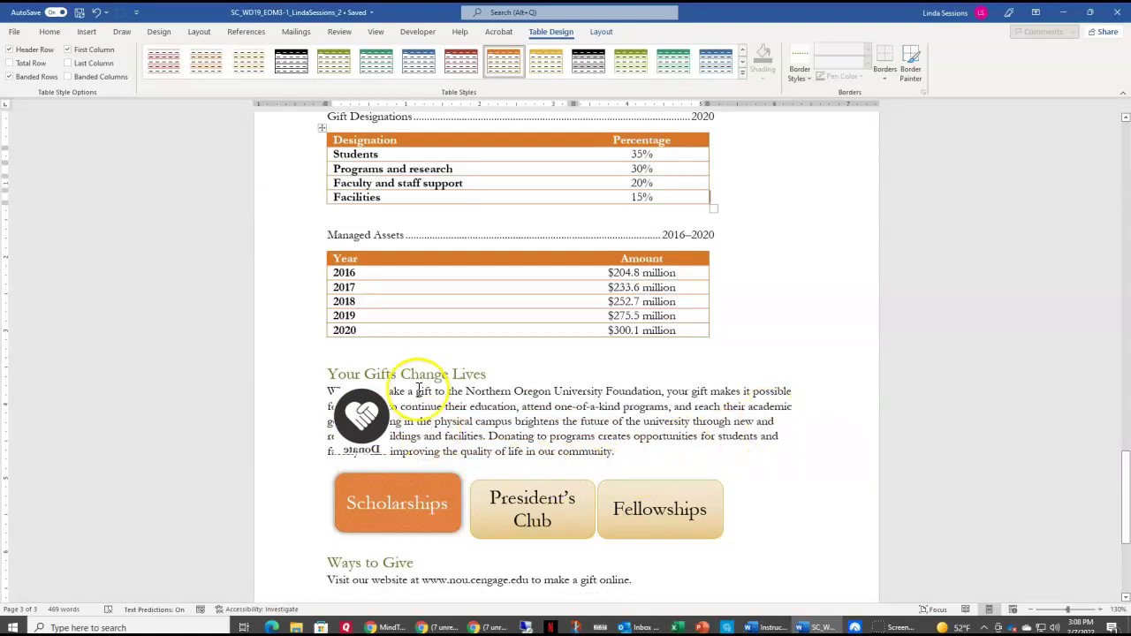
click(371, 399)
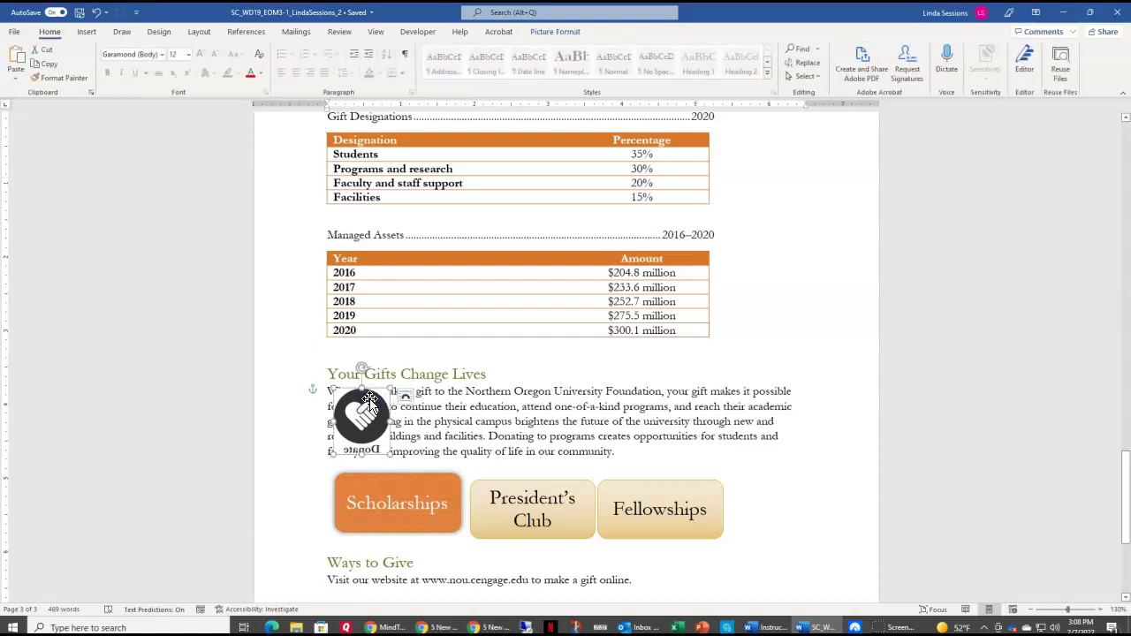
click(567, 32)
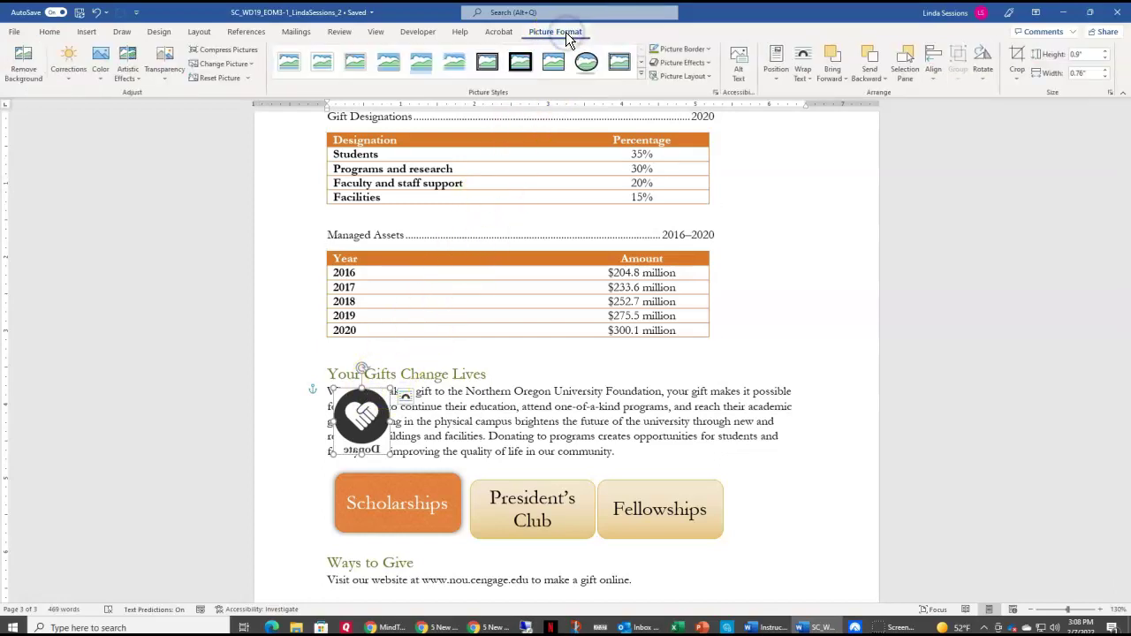
click(984, 75)
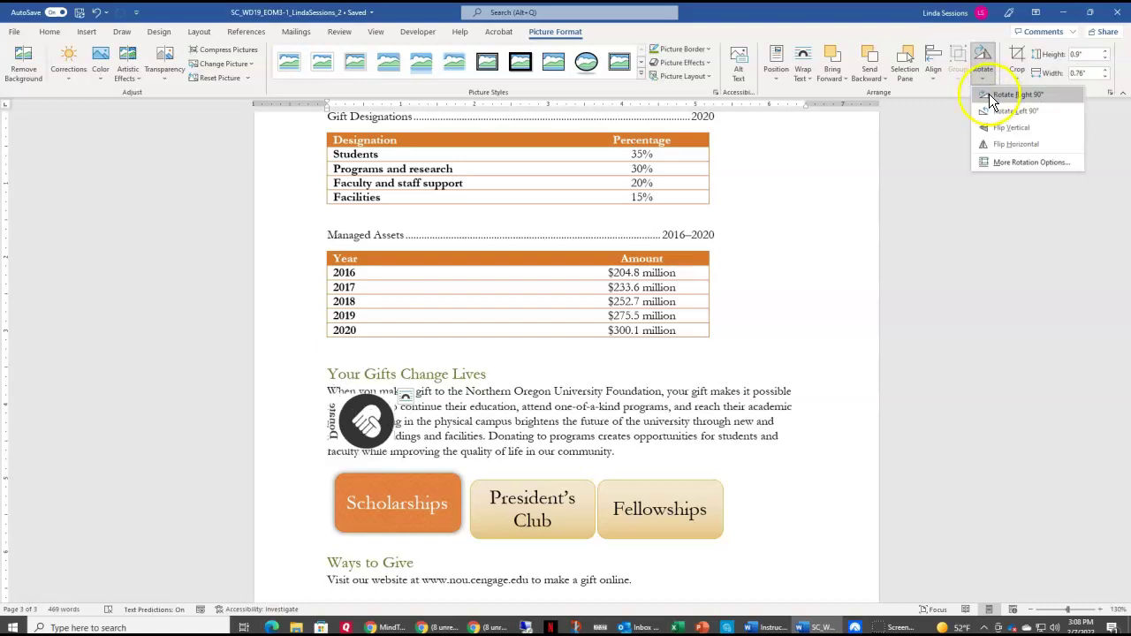
click(992, 140)
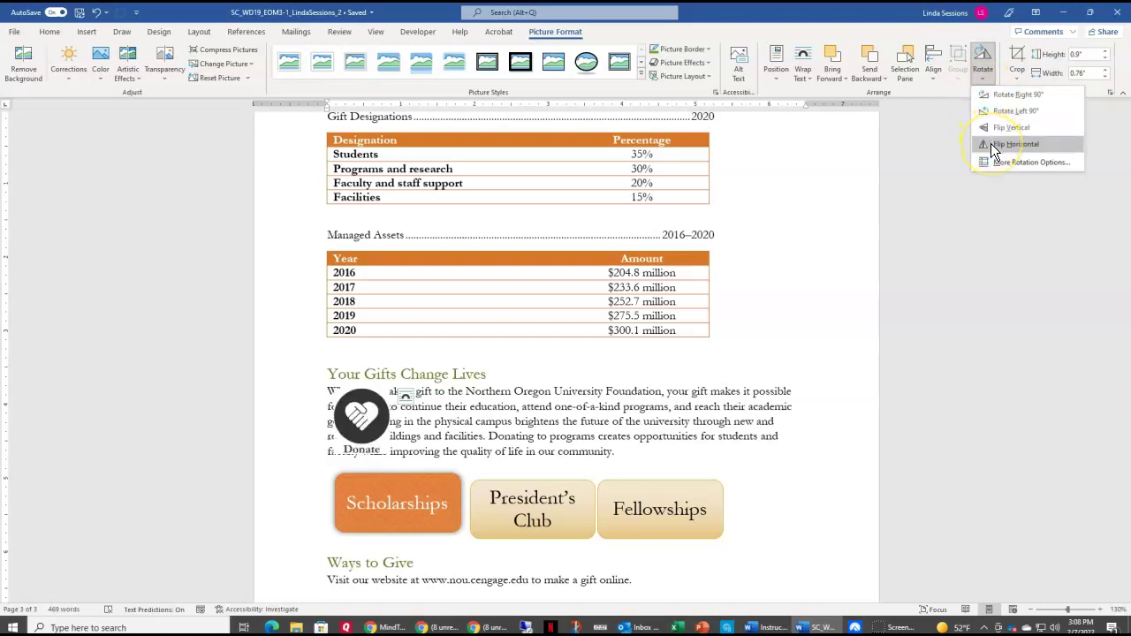
click(994, 147)
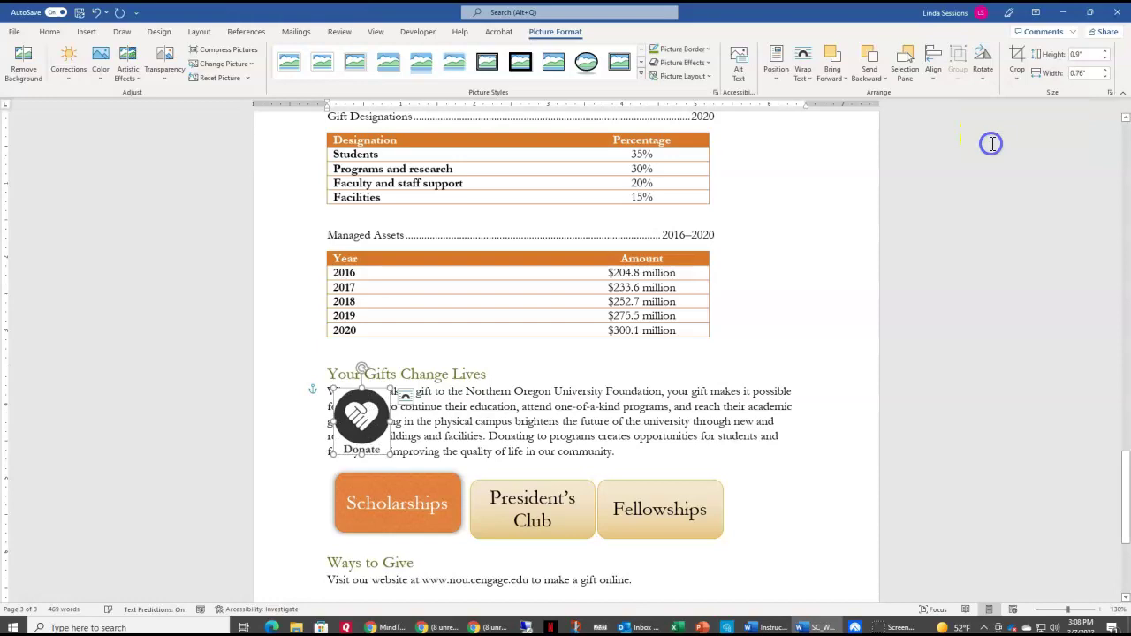
click(894, 239)
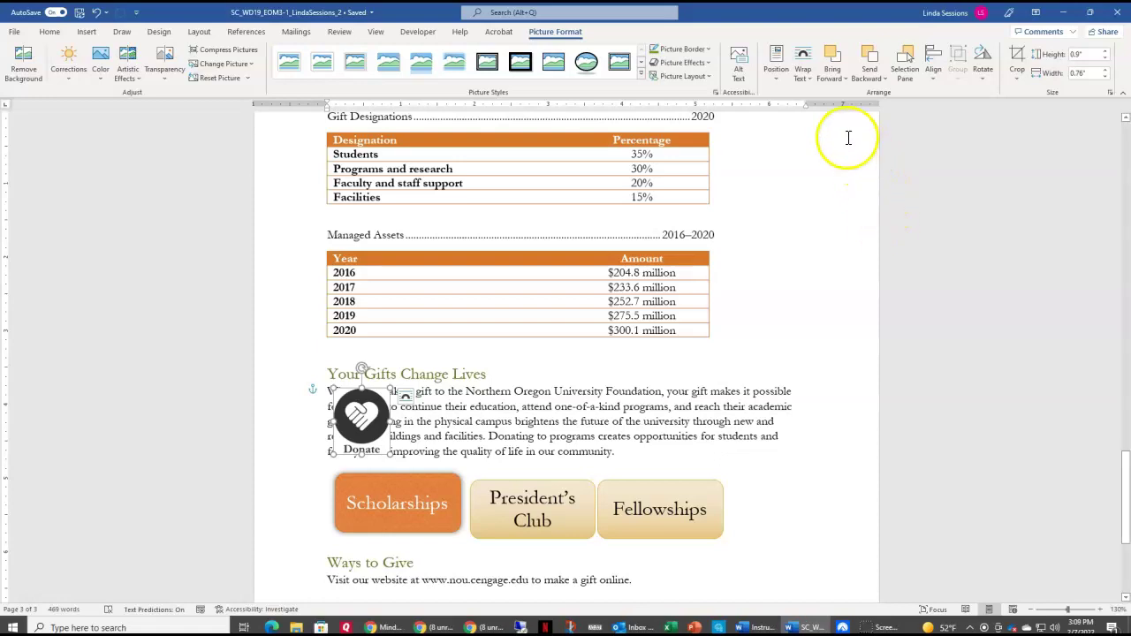
Step: Set Square text wrapping on the Donate picture and recolor it with the light green accent variation
click(801, 80)
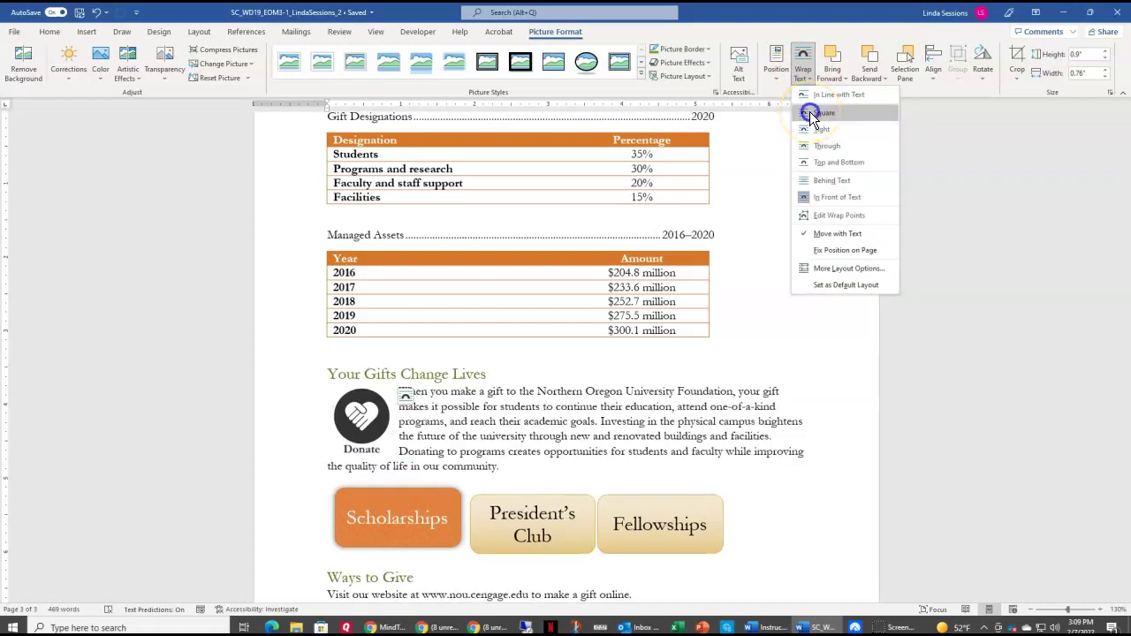
click(813, 114)
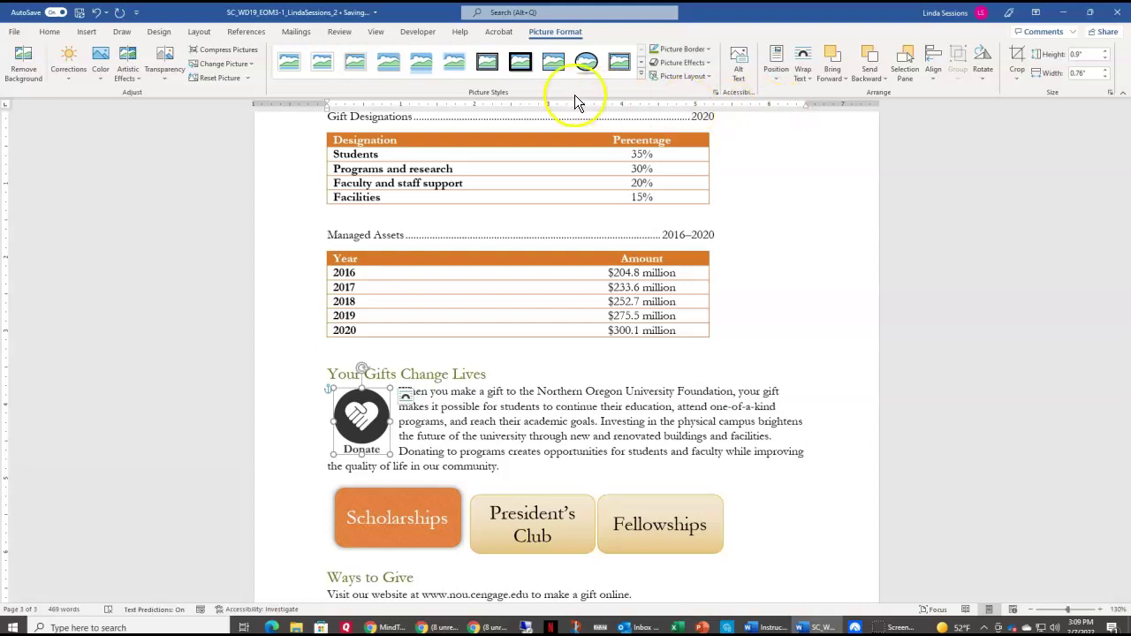
click(100, 77)
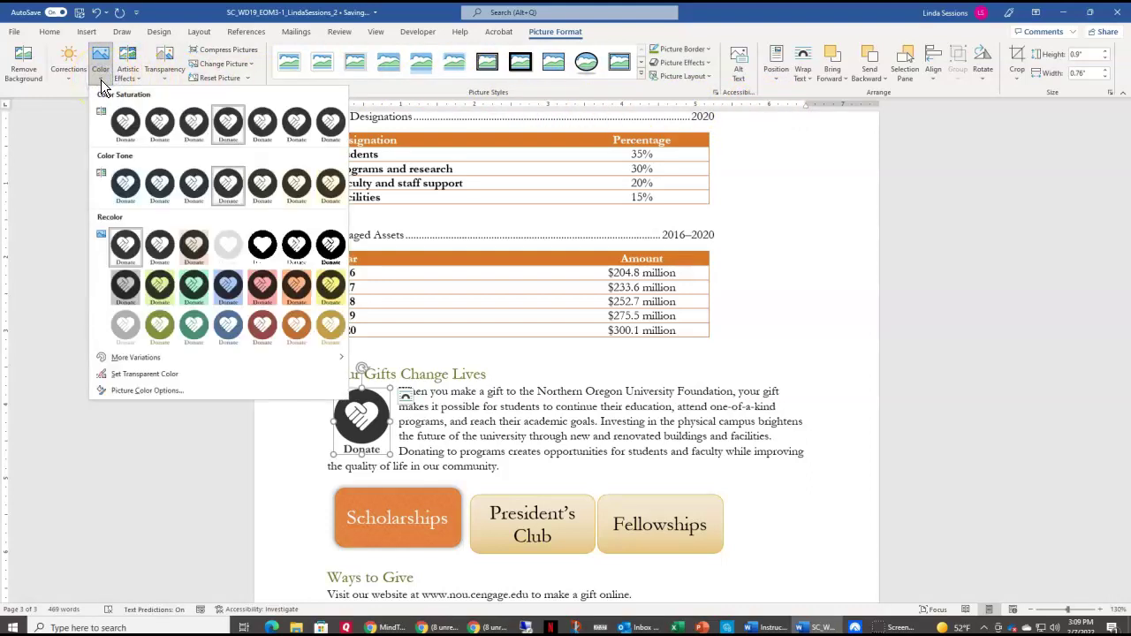
click(156, 330)
scroll(488, 563, down, 2)
scroll(488, 563, down, 2)
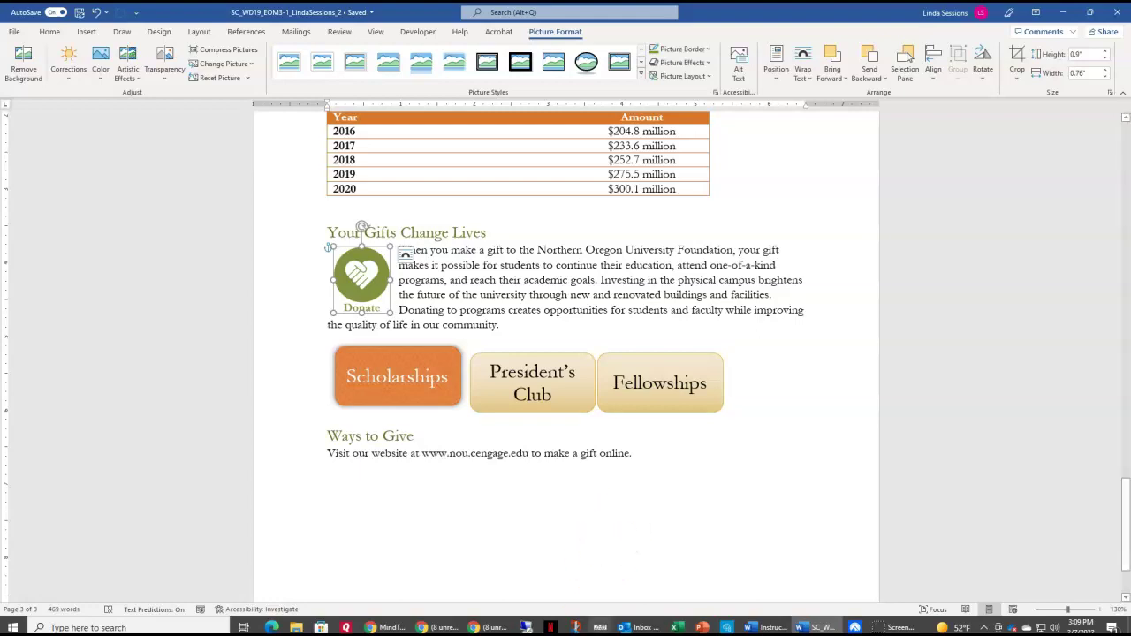
Step: Apply the gold shape style from the fifth theme row and a centered outer shadow to the President's Club shape
click(499, 355)
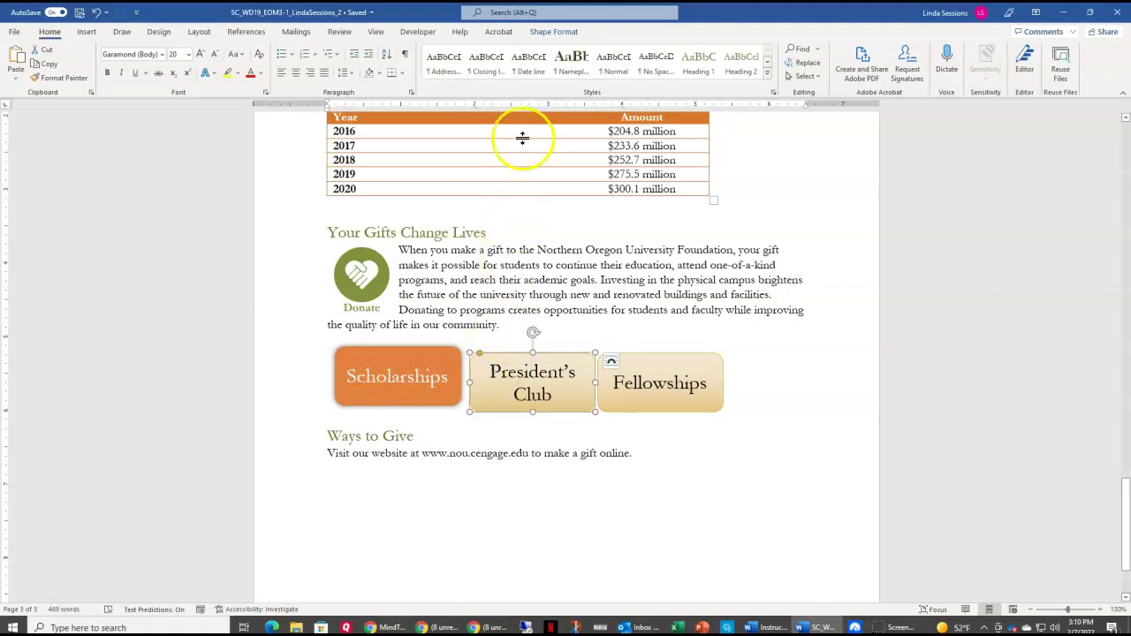
click(549, 32)
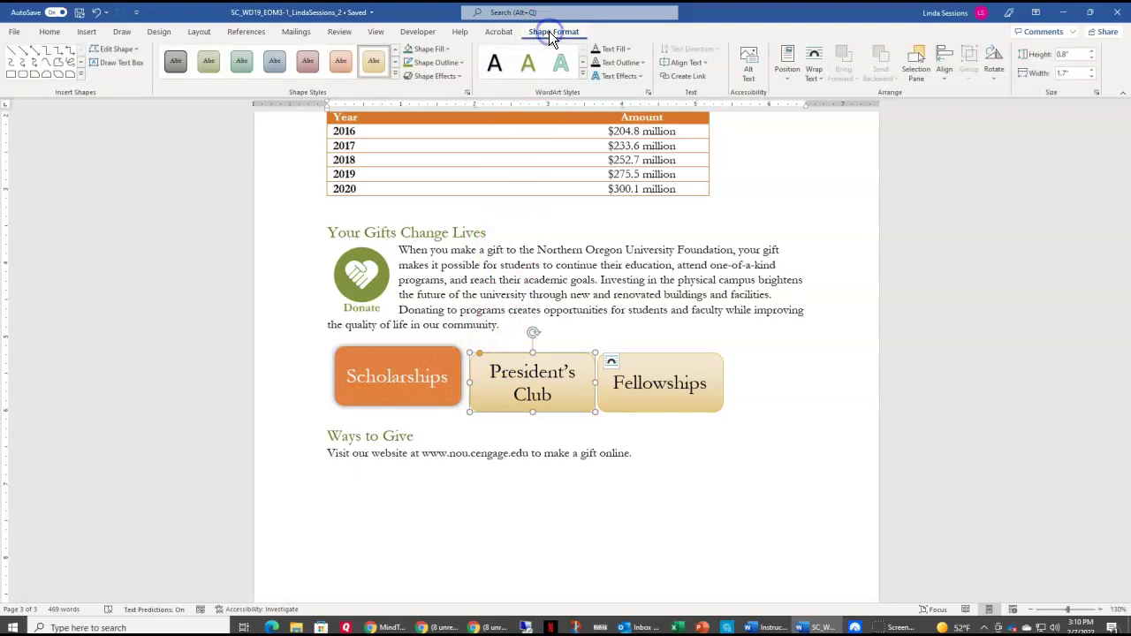
click(393, 75)
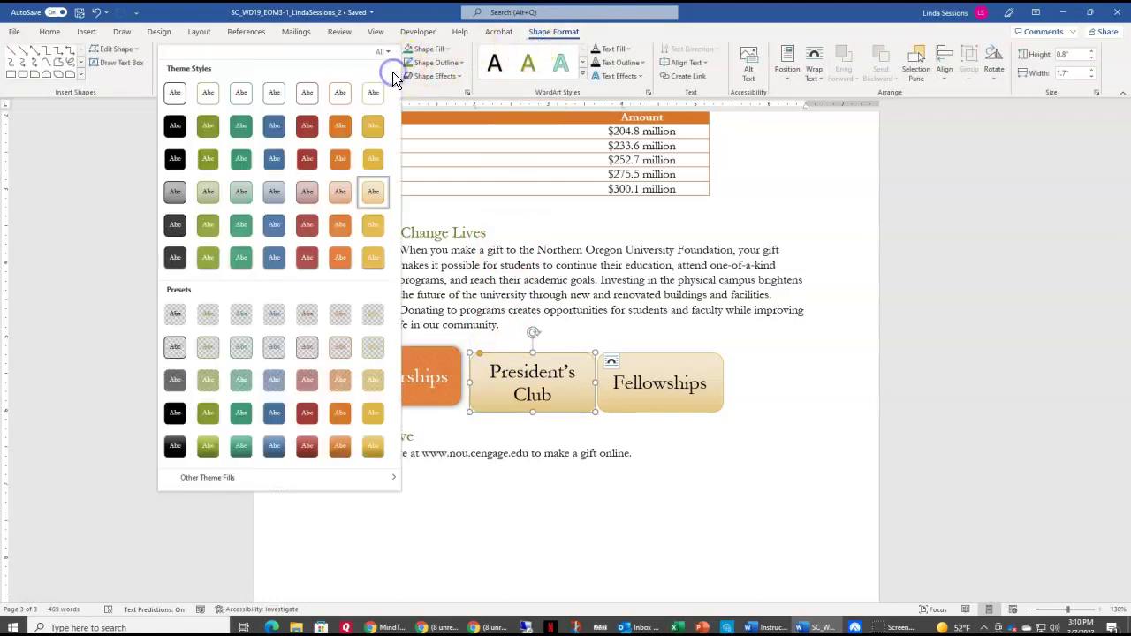
click(381, 228)
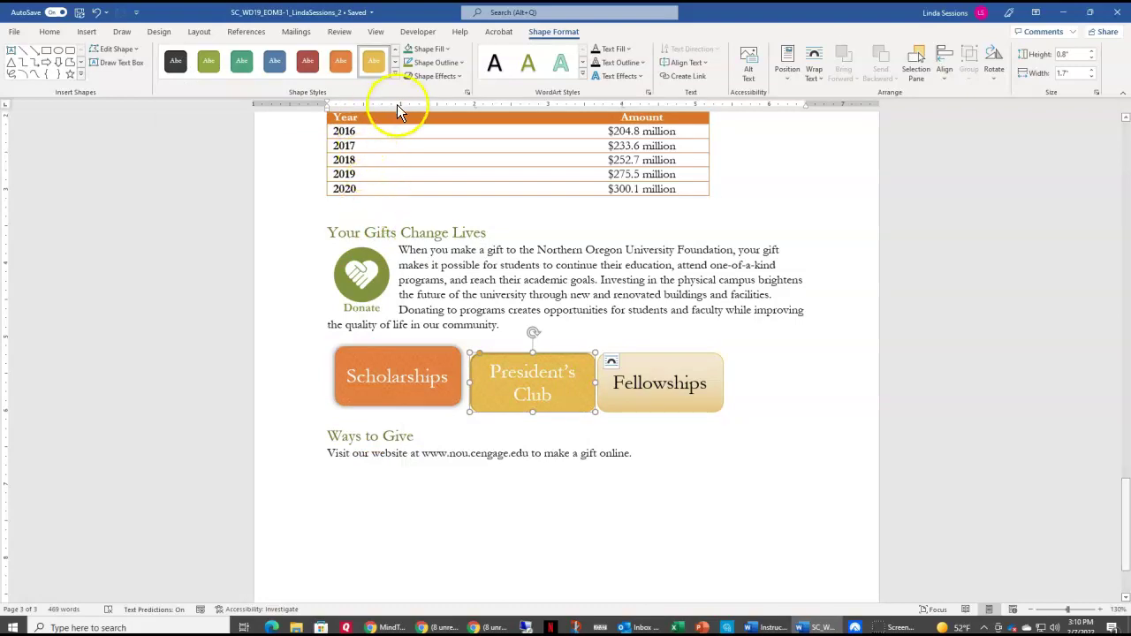
click(460, 76)
mouse_move(448, 133)
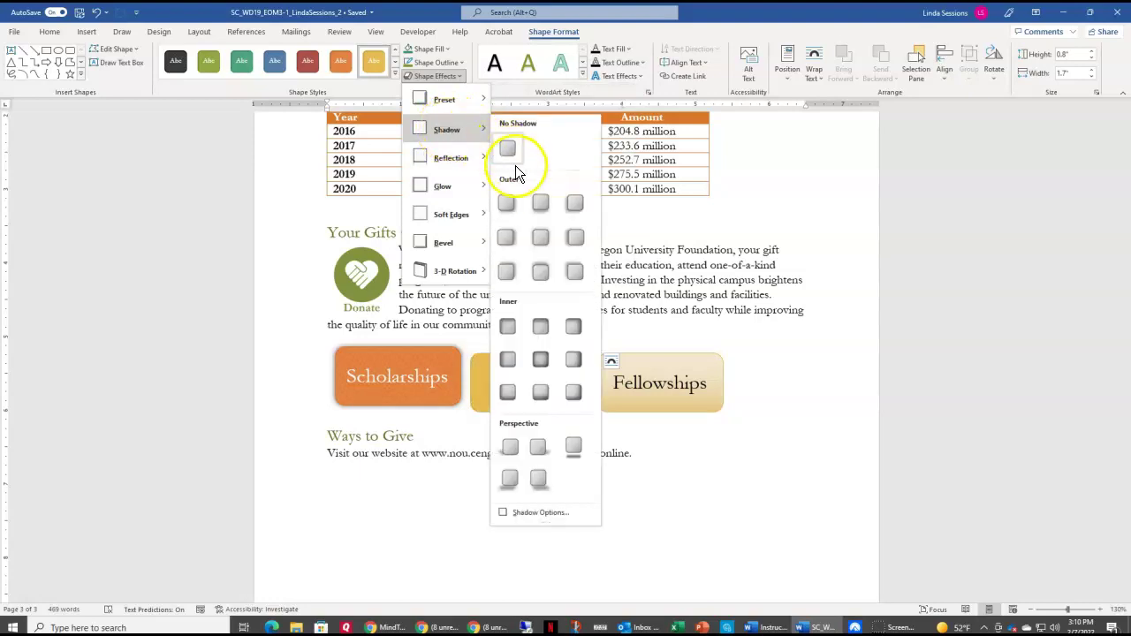
click(536, 236)
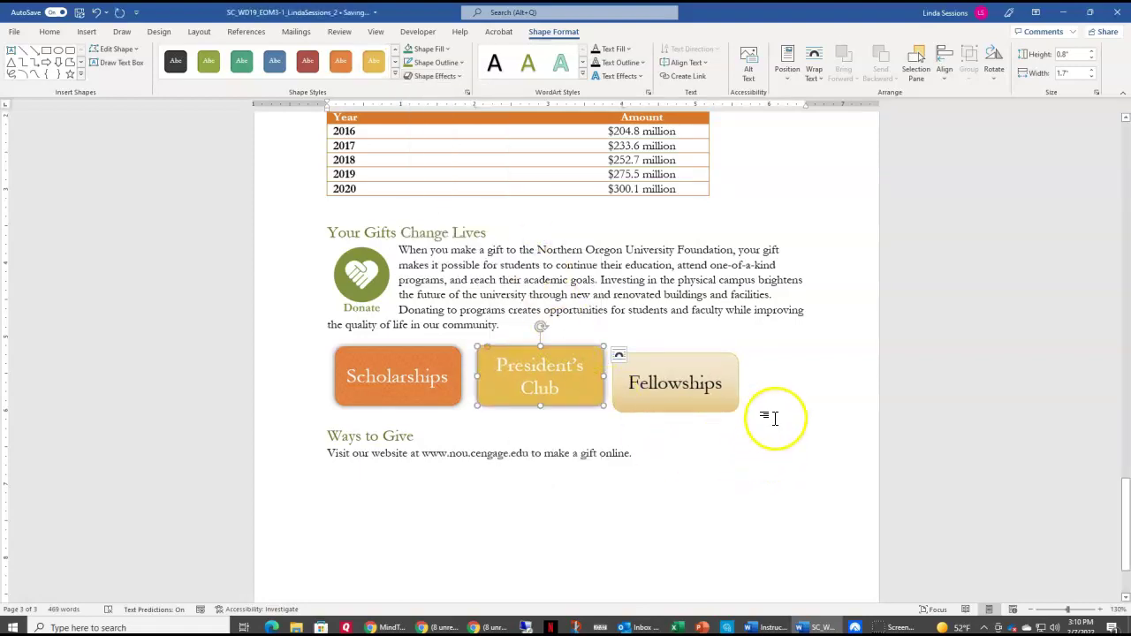
click(800, 403)
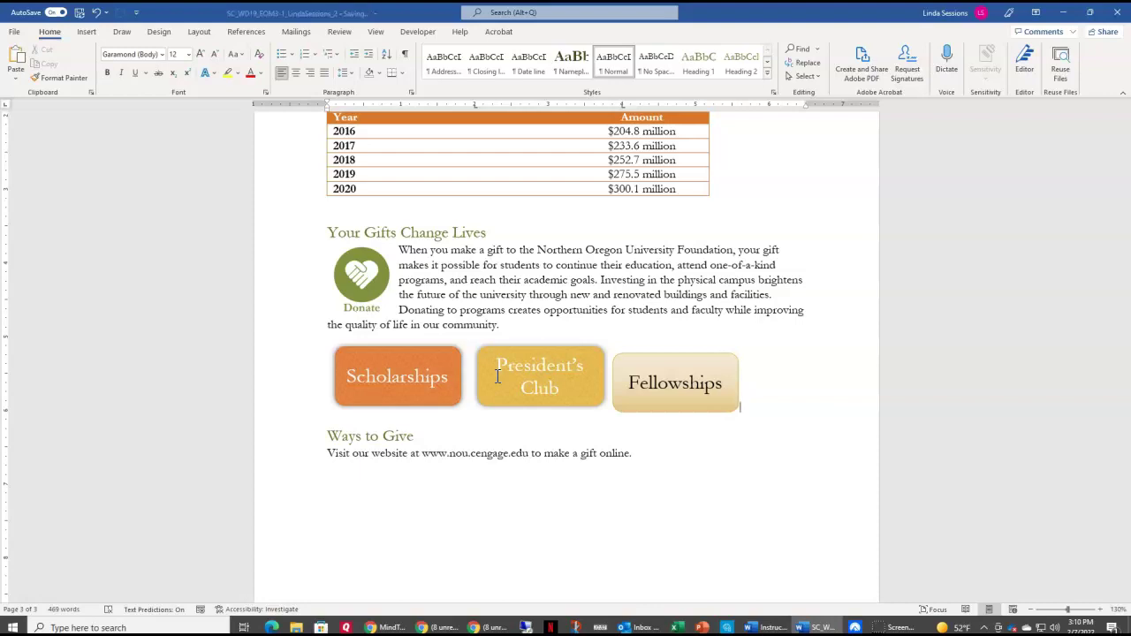
Step: Copy the formatting of the Scholarships shape onto the Fellowships shape with the Format Painter
click(352, 347)
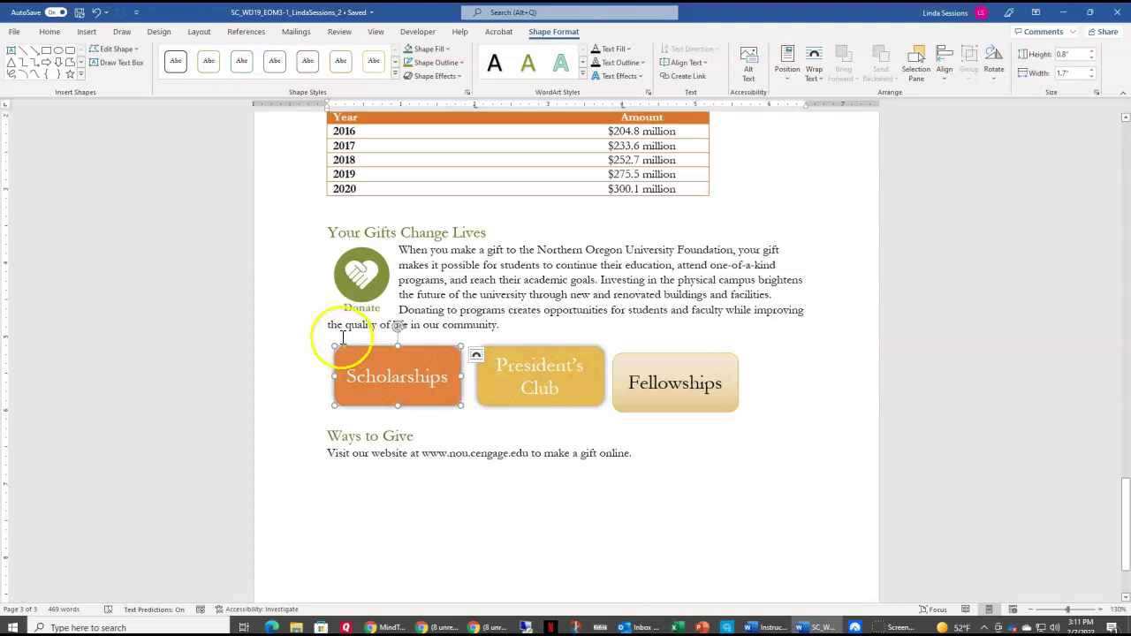
click(50, 31)
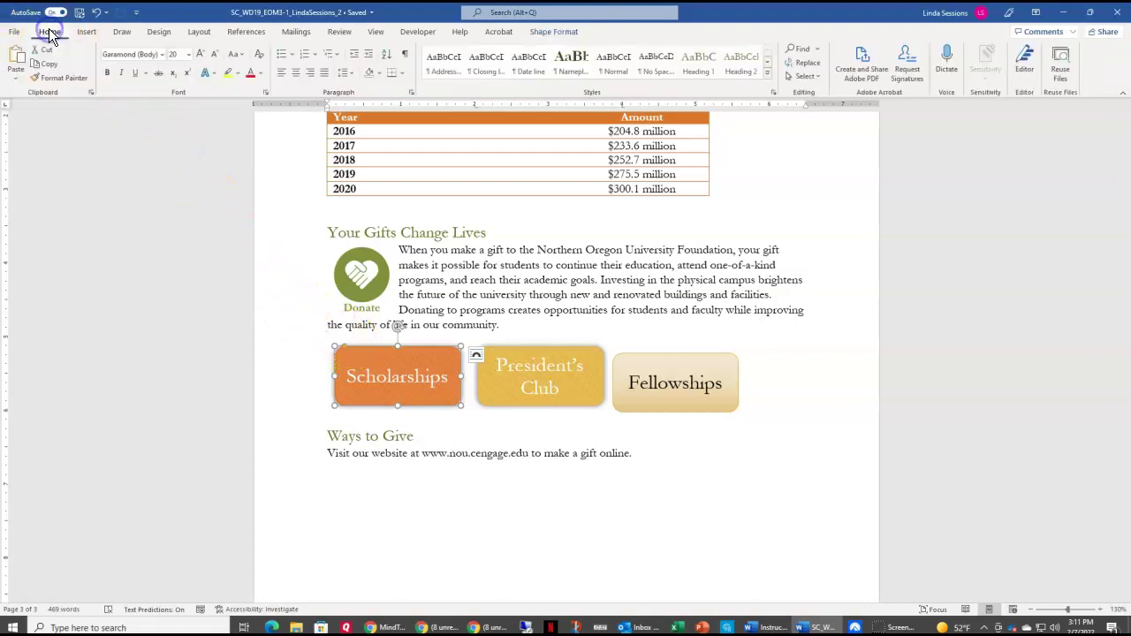
click(60, 80)
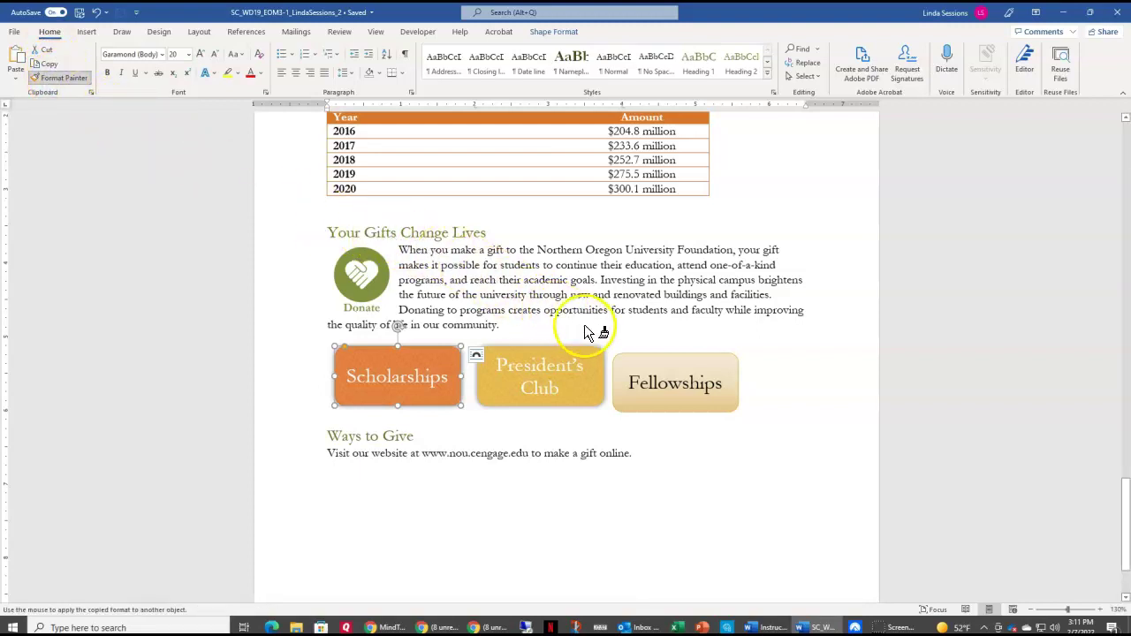
click(646, 354)
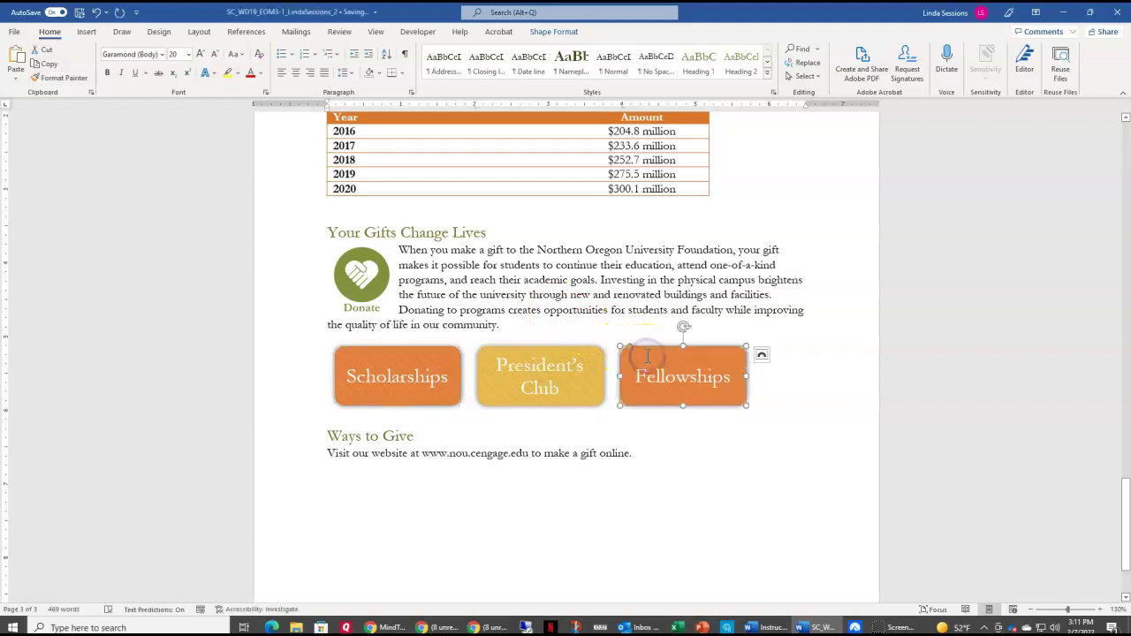
click(670, 464)
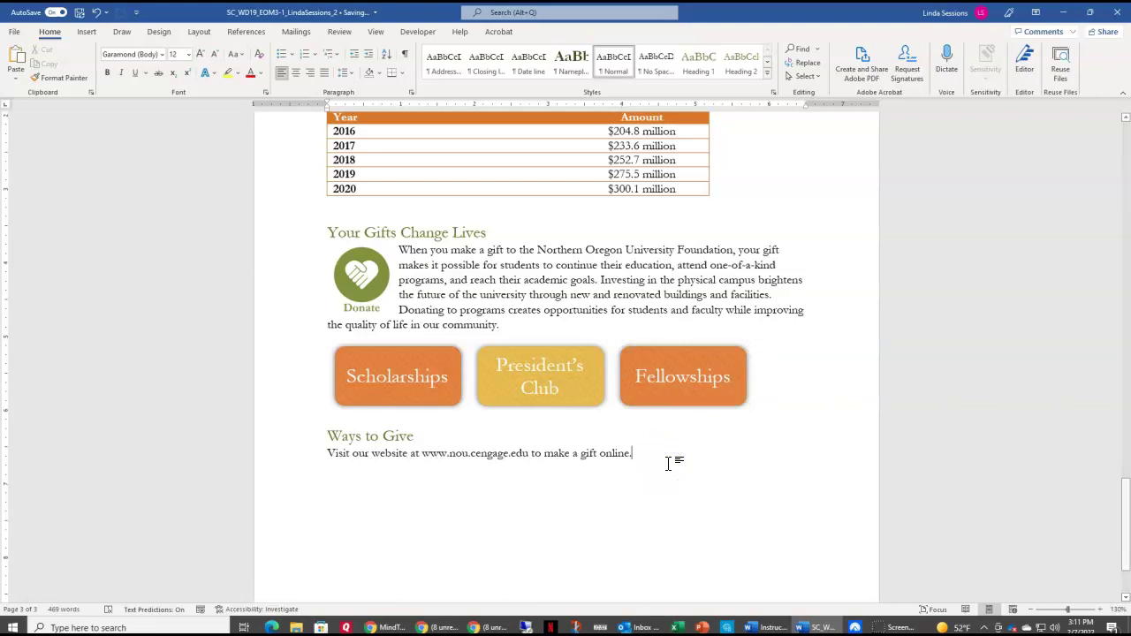
Step: Check the finished document from the end of the flyer back to the letterhead on page 1
scroll(694, 353, down, 2)
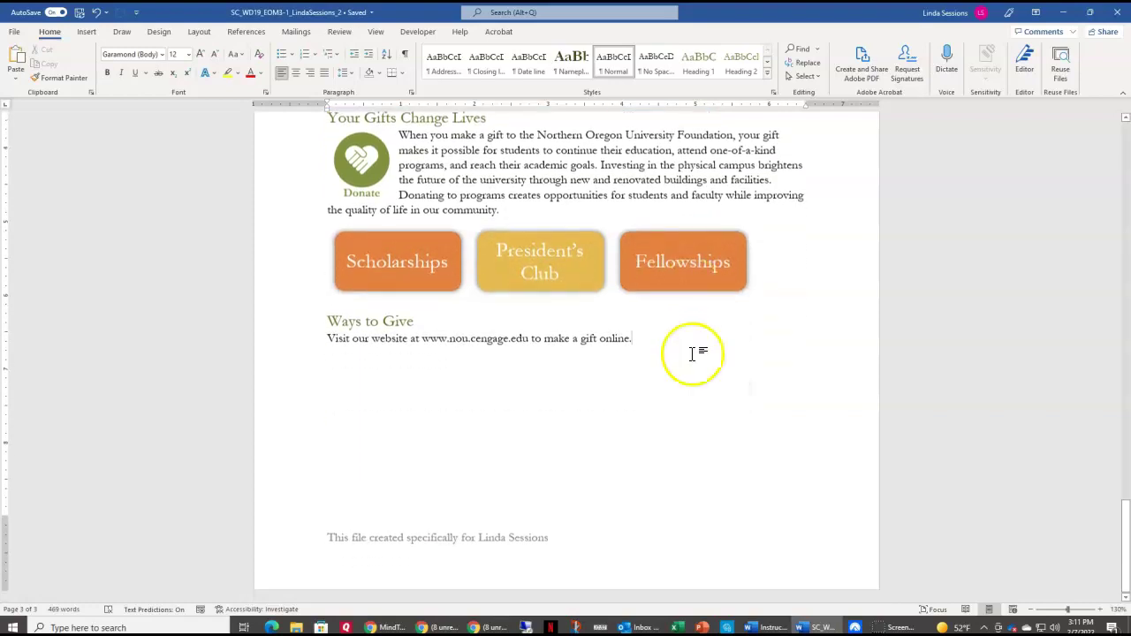
scroll(696, 354, up, 5)
scroll(696, 351, up, 10)
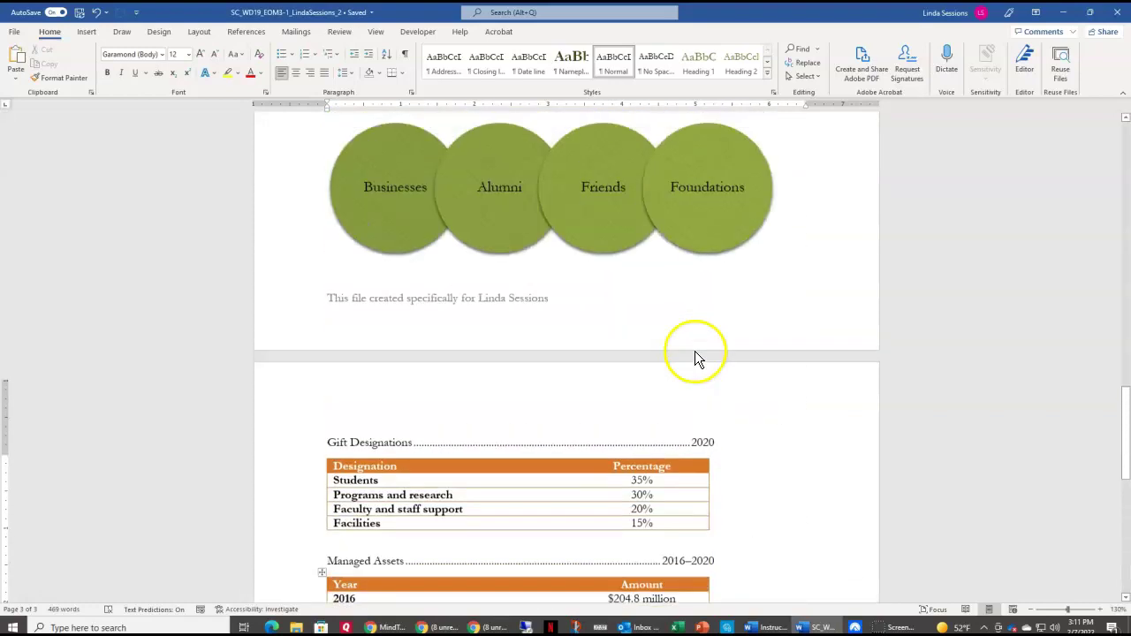
scroll(853, 368, up, 15)
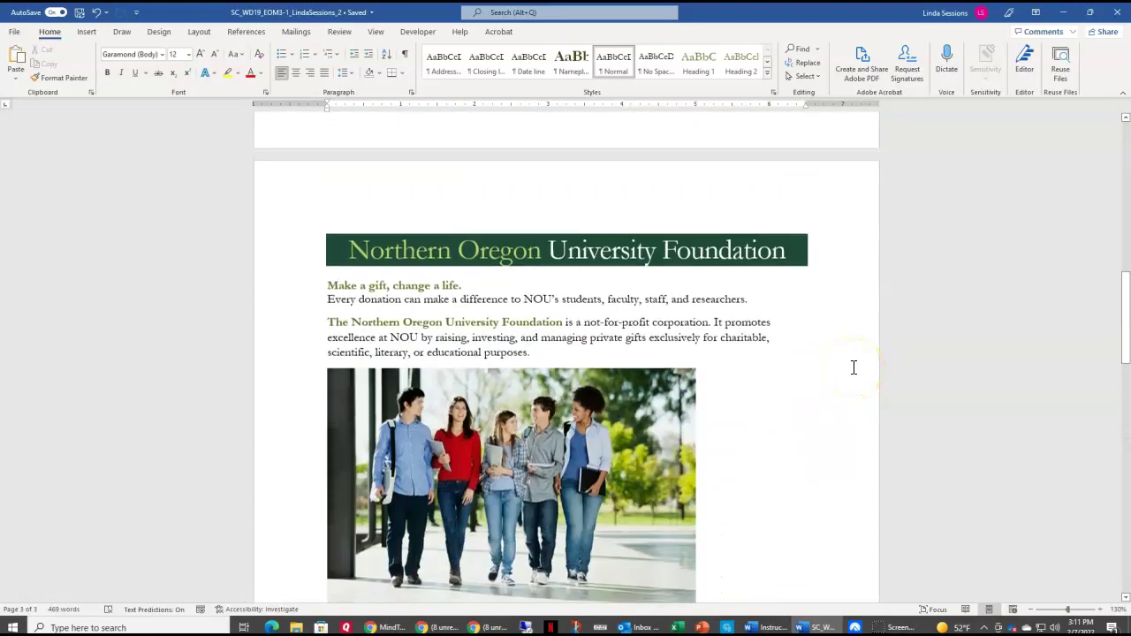
scroll(853, 367, up, 1)
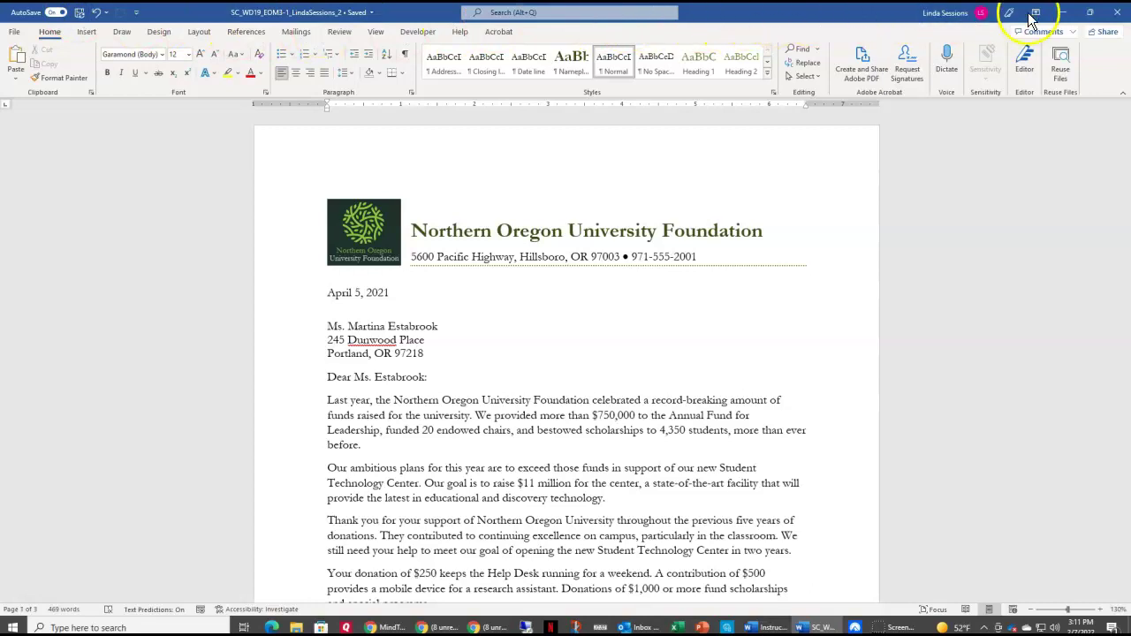
Step: Close the document, switch to the MindTap project page in Chrome, and upload and submit the completed file for grading
click(1119, 14)
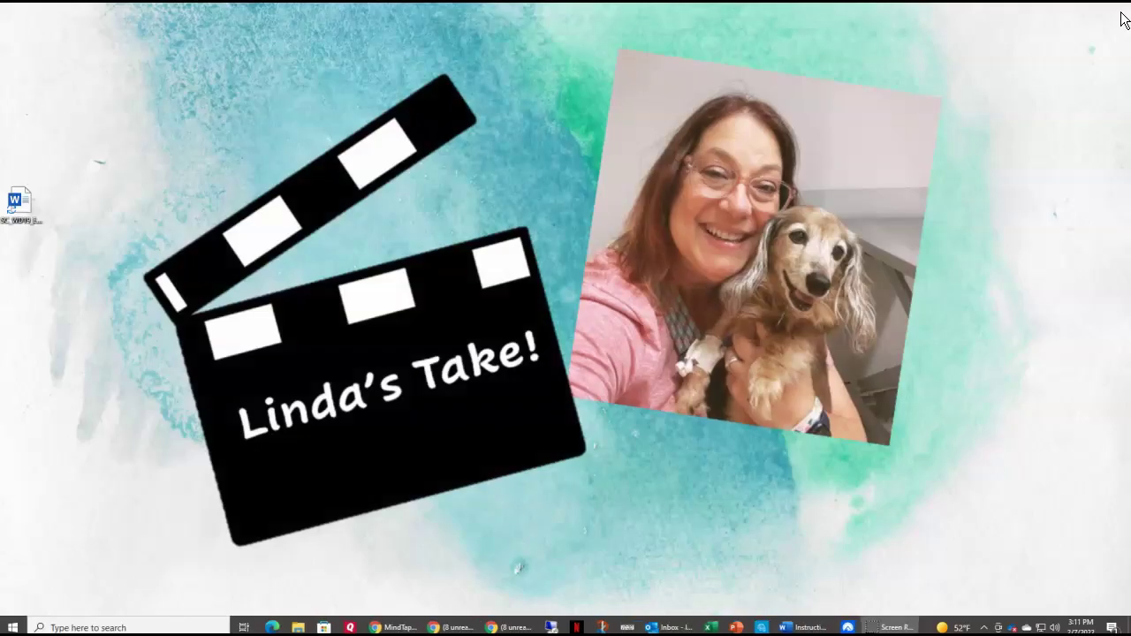
click(397, 626)
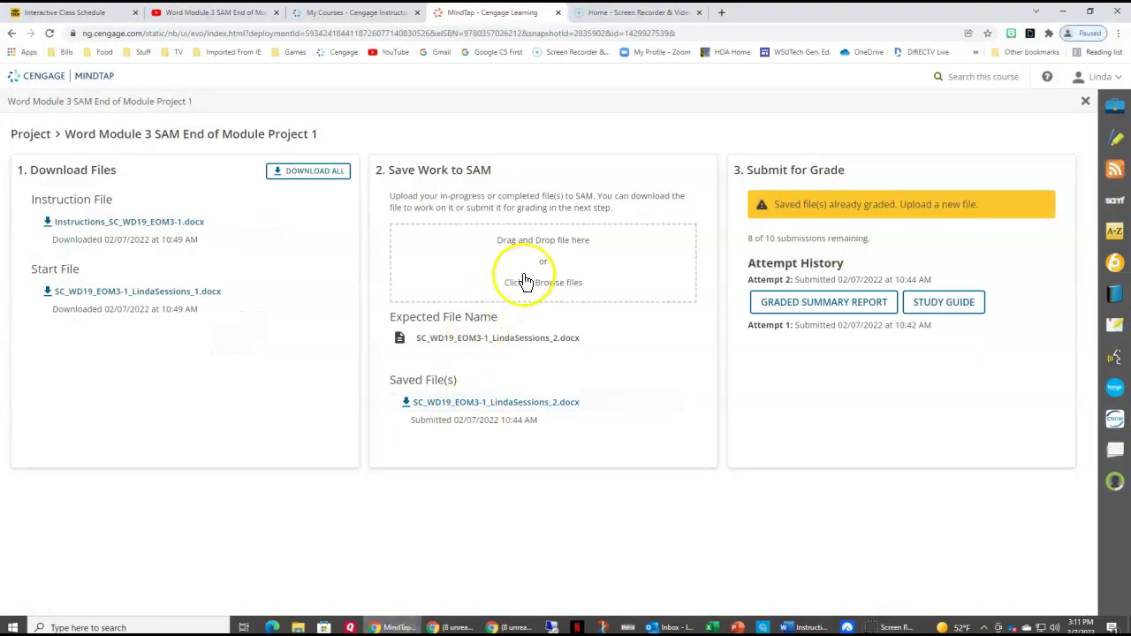
click(545, 247)
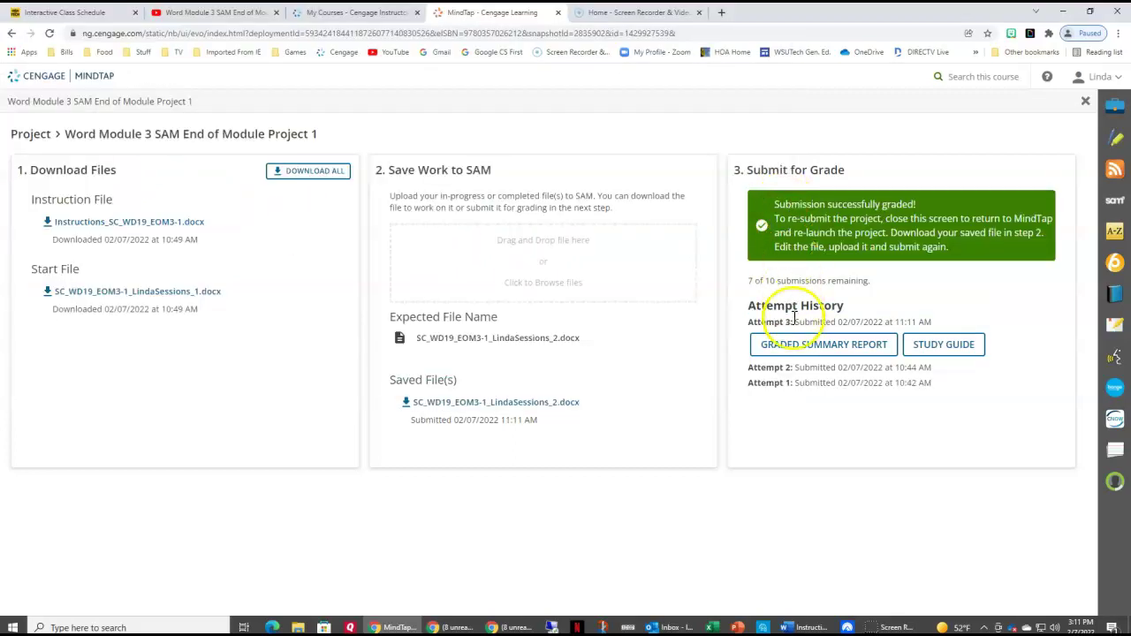
Step: Download and open the graded summary report for Attempt 3
click(790, 348)
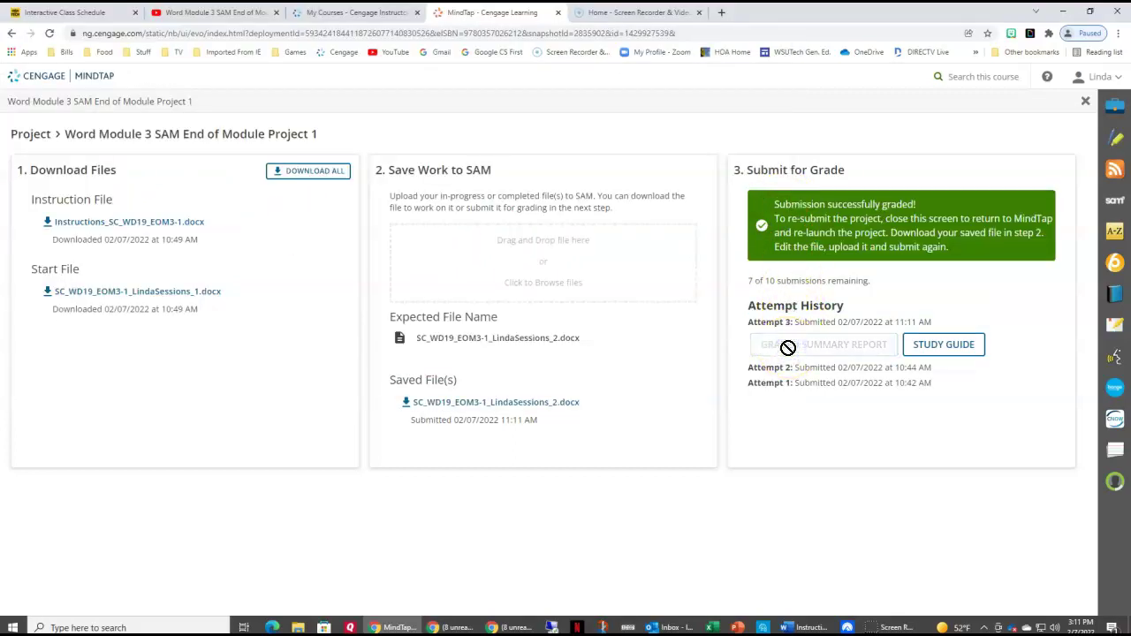
click(71, 598)
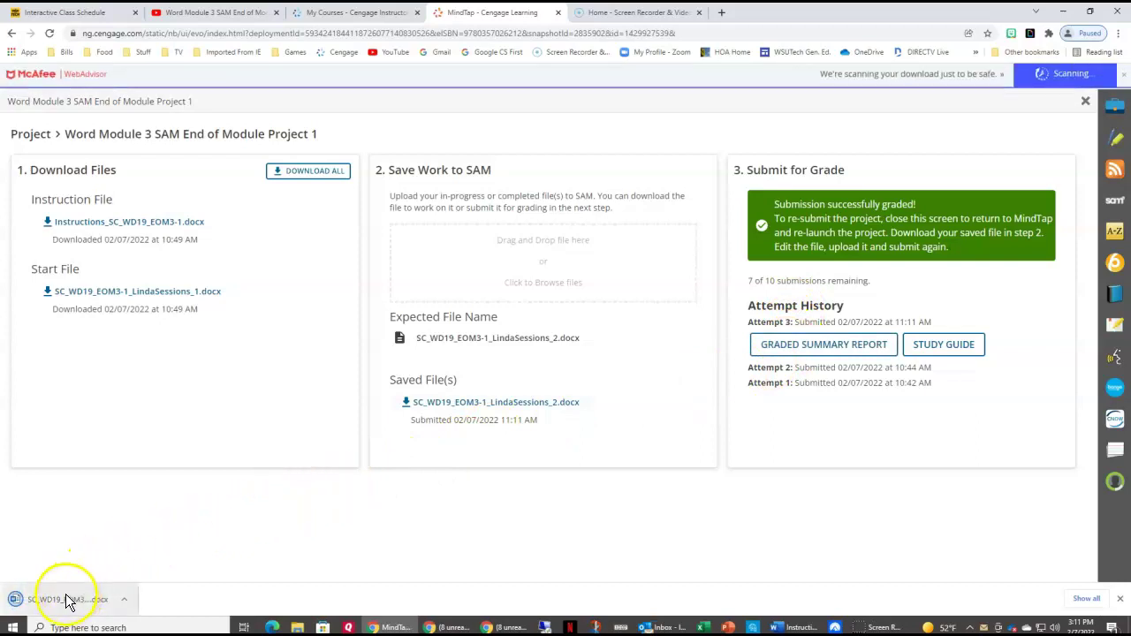
click(821, 345)
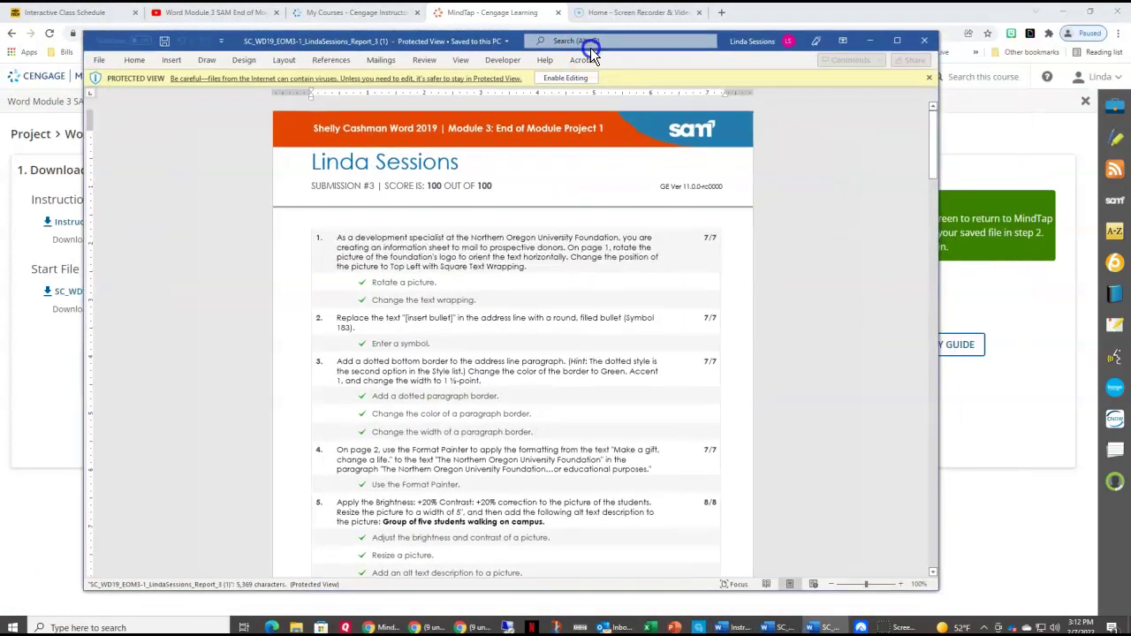
Step: Review the scores in the graded report, close it and minimize the browser
drag(591, 46, 609, 32)
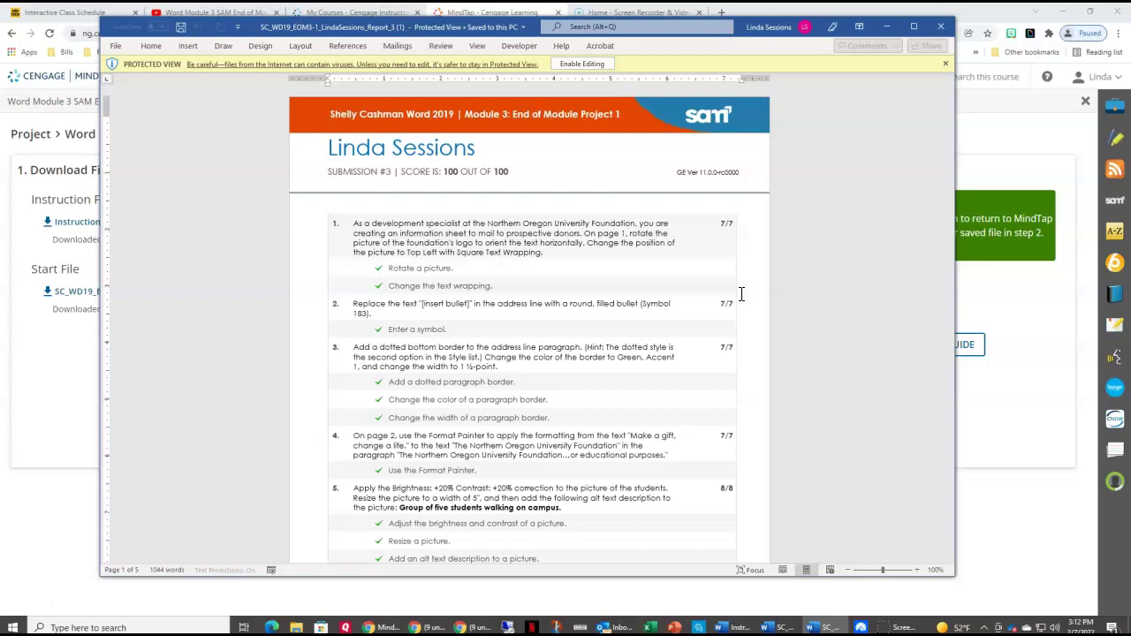
click(810, 275)
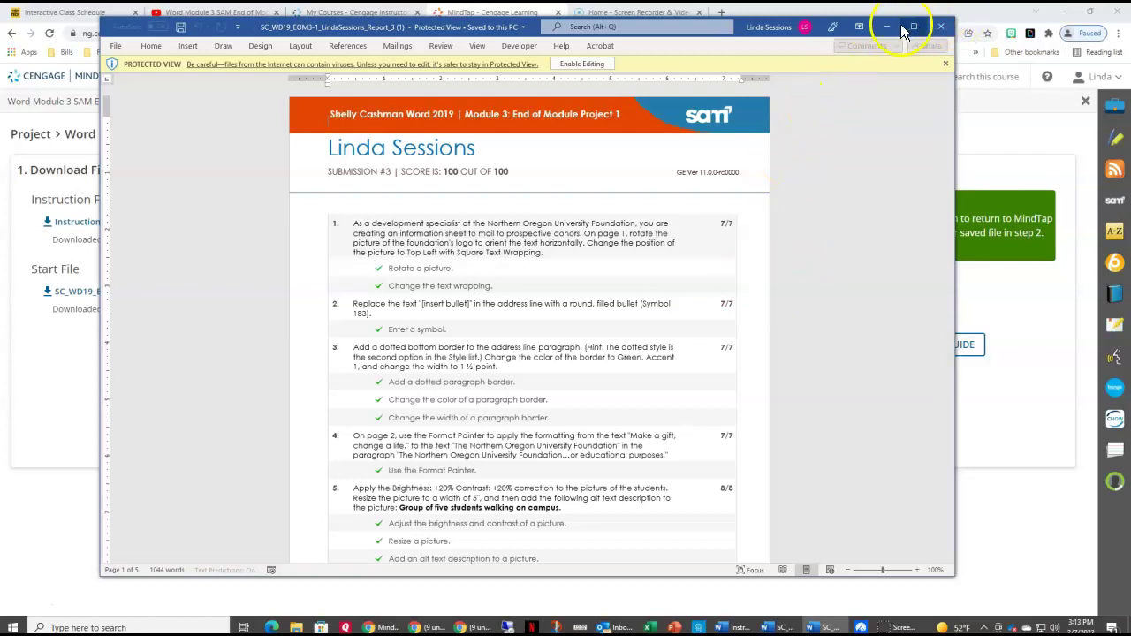
click(942, 26)
click(1060, 10)
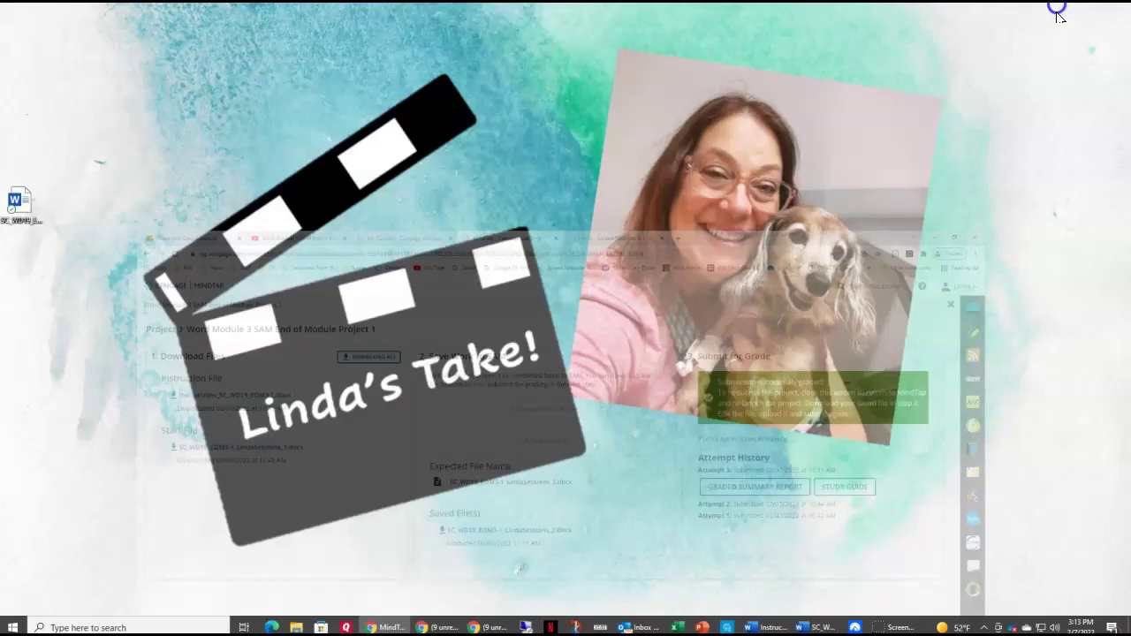